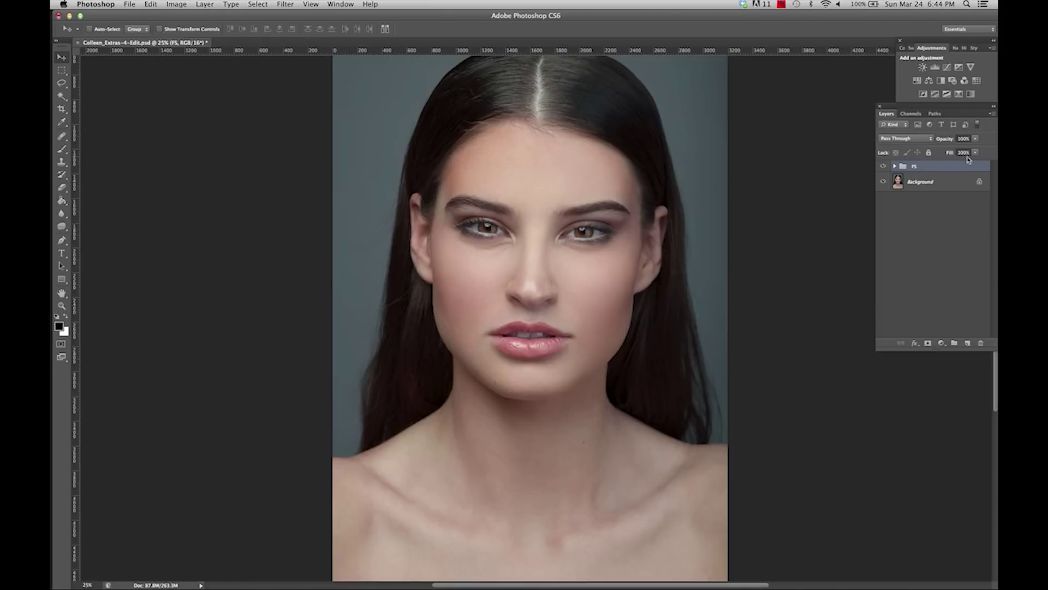
- Add a Curves adjustment layer above the FS group and brighten the image by raising the curve from the nose highlight
click(949, 69)
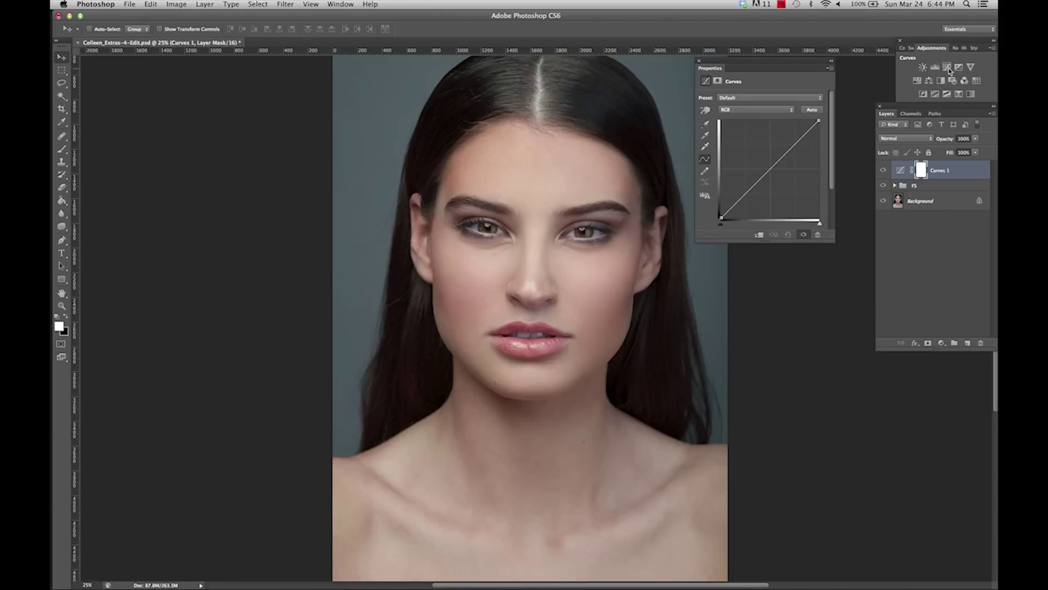
click(705, 110)
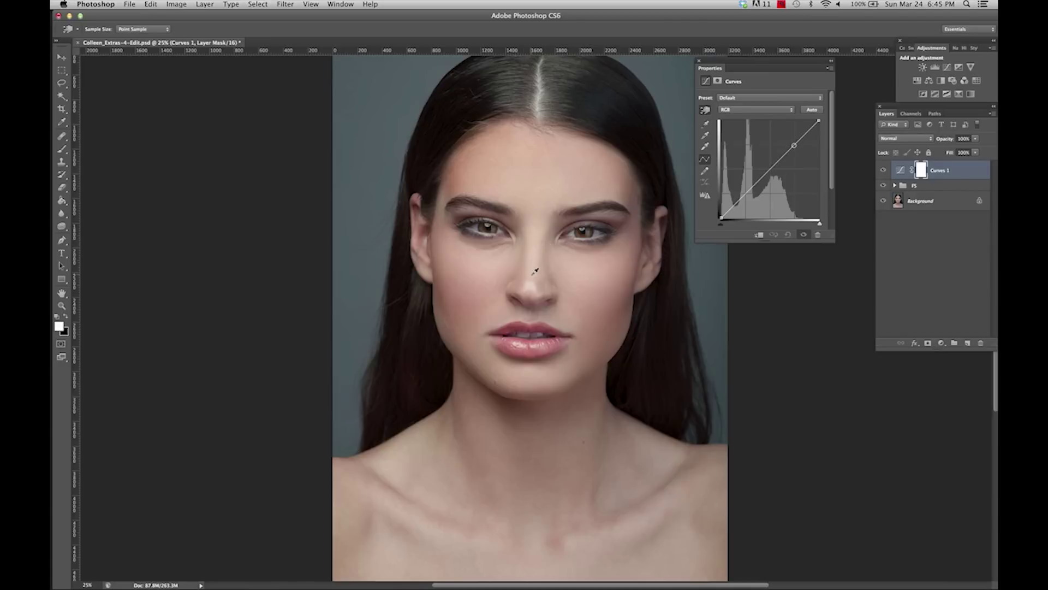
drag(534, 278, 535, 261)
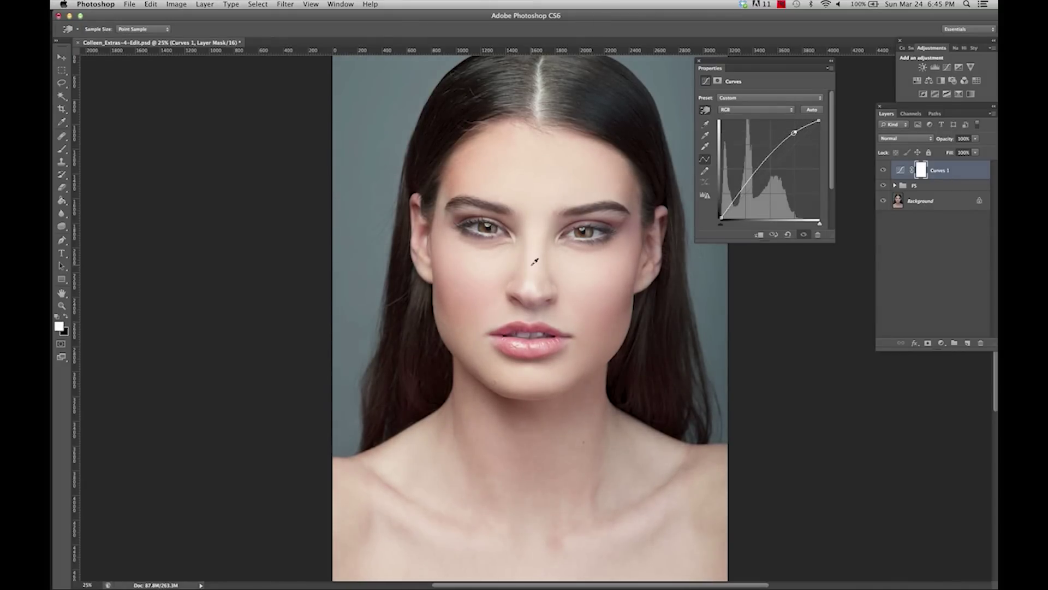
- Rename the brightening Curves layer Dodge and invert its layer mask to black
click(901, 170)
key(v)
double_click(941, 170)
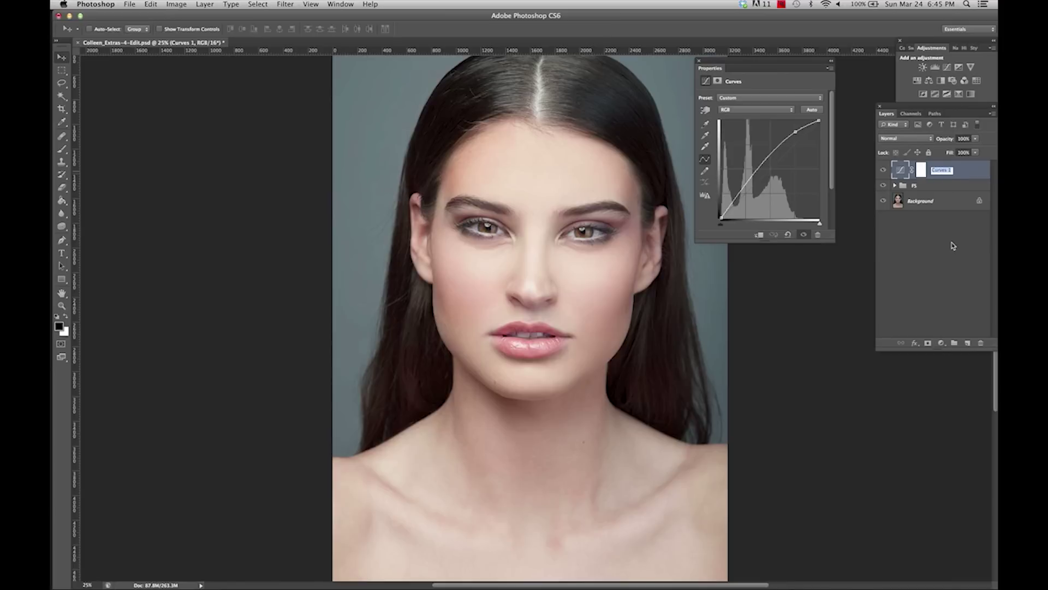
text(Dodge)
key(Return)
click(921, 169)
key(x)
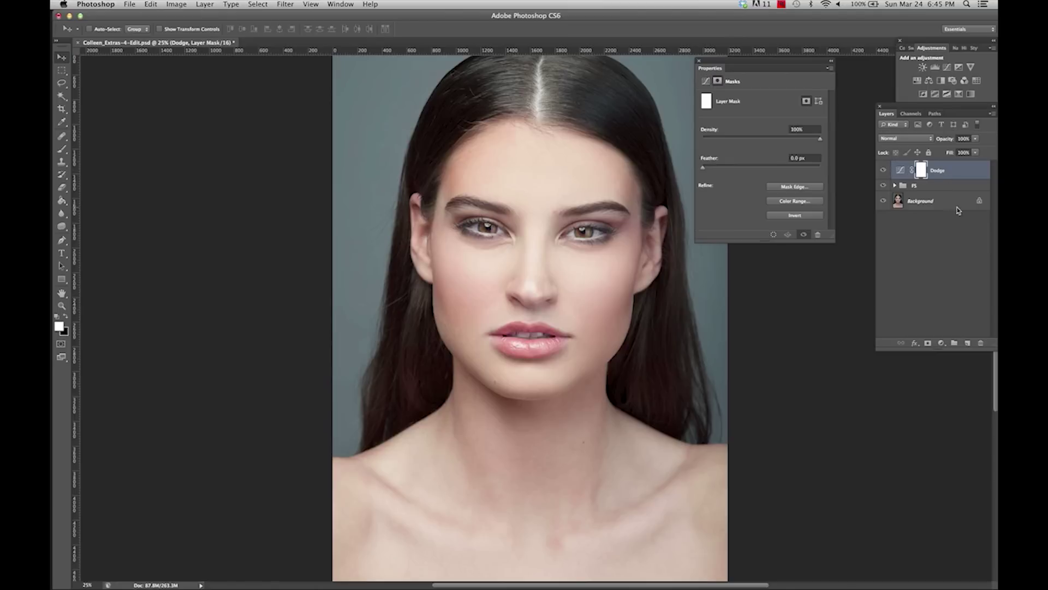
key(super+i)
click(949, 233)
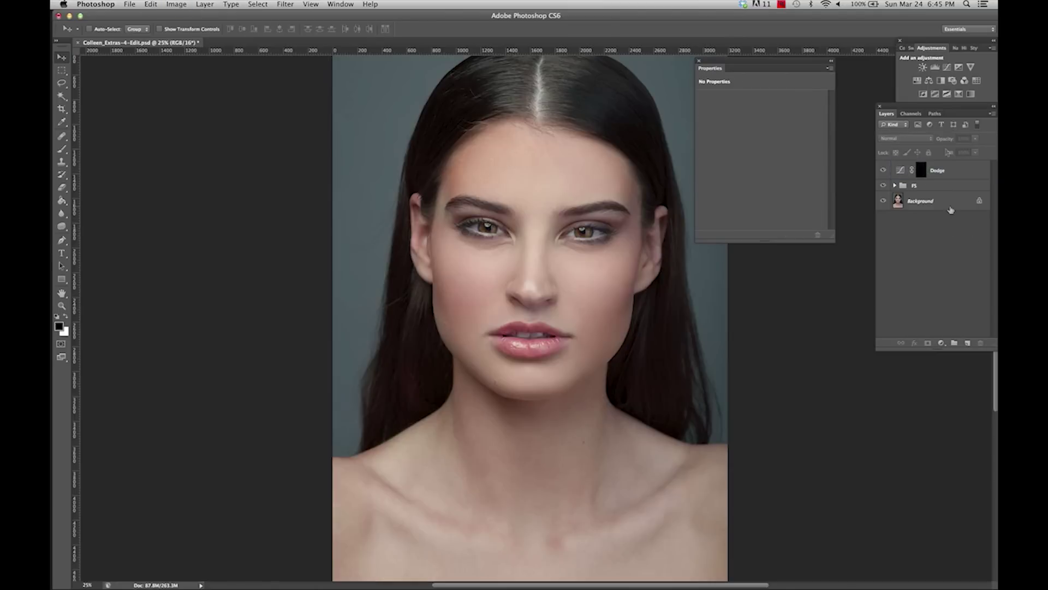
- Add a second Curves adjustment layer above Dodge and darken the image by lowering the curve from the shaded cheek edge
click(947, 67)
key(x)
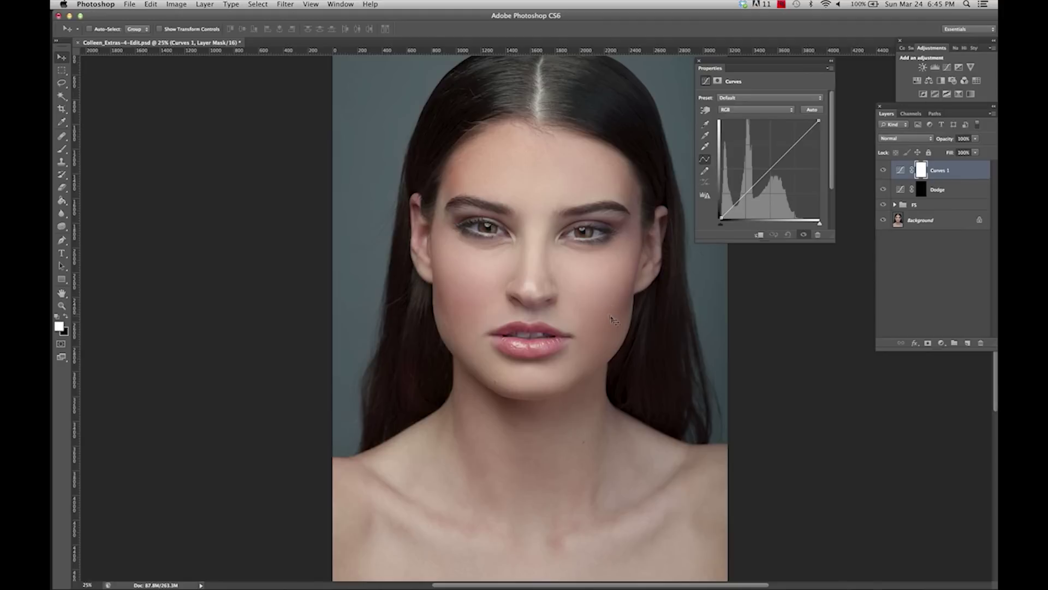
click(705, 110)
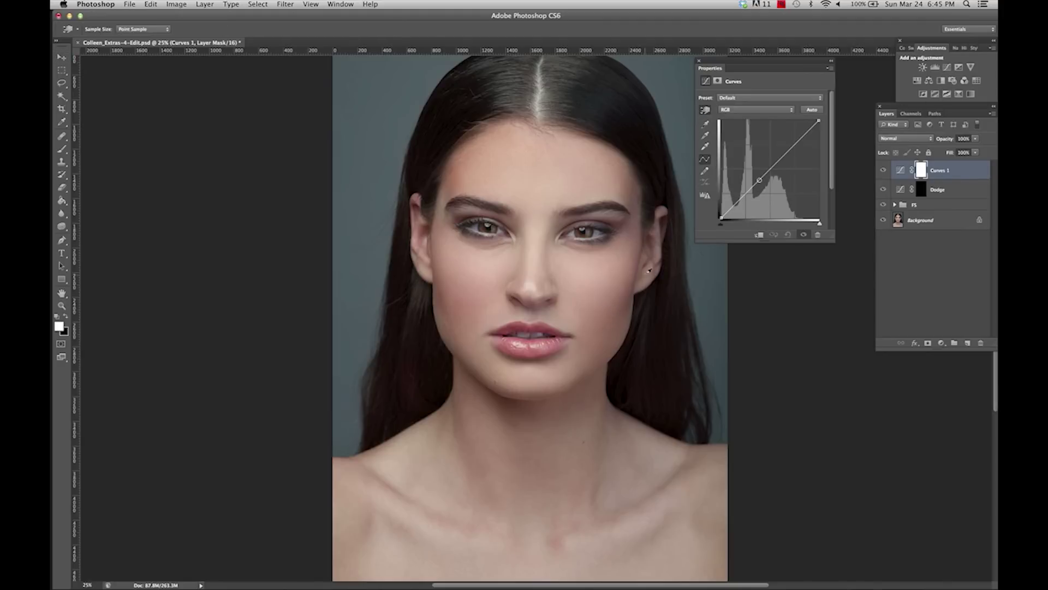
click(618, 315)
mouse_move(618, 316)
mouse_down()
mouse_move(619, 348)
mouse_move(619, 332)
mouse_up()
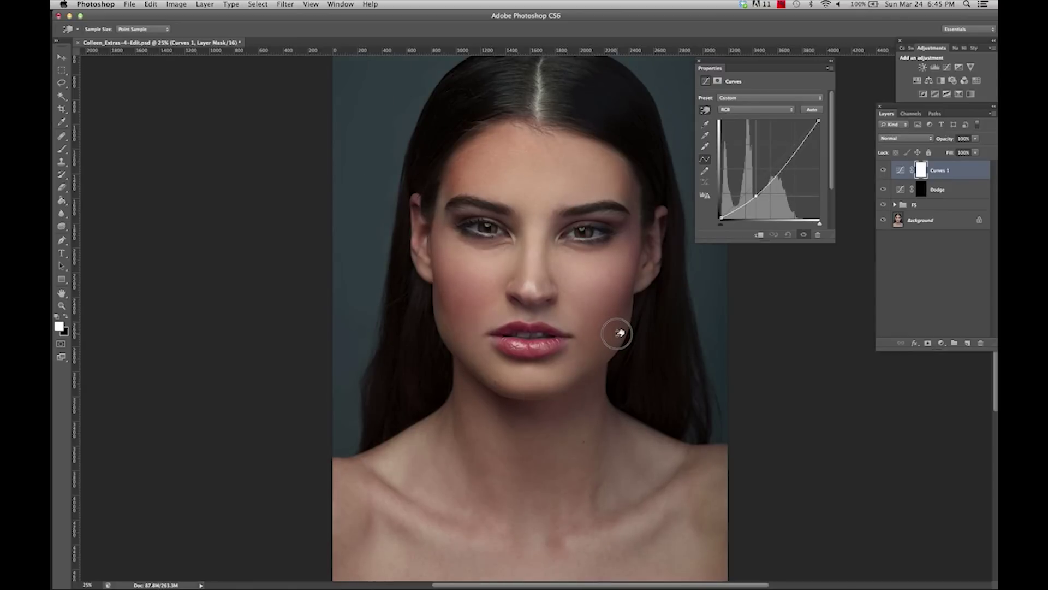
drag(620, 333, 621, 330)
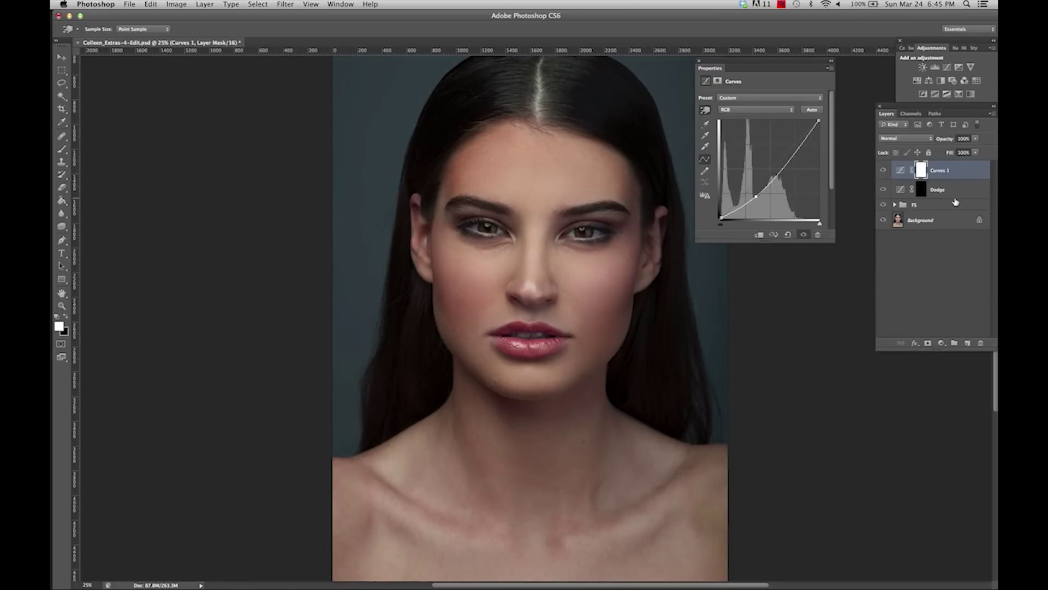
- Rename the darkening Curves layer Burn and invert its layer mask to black
key(v)
double_click(938, 170)
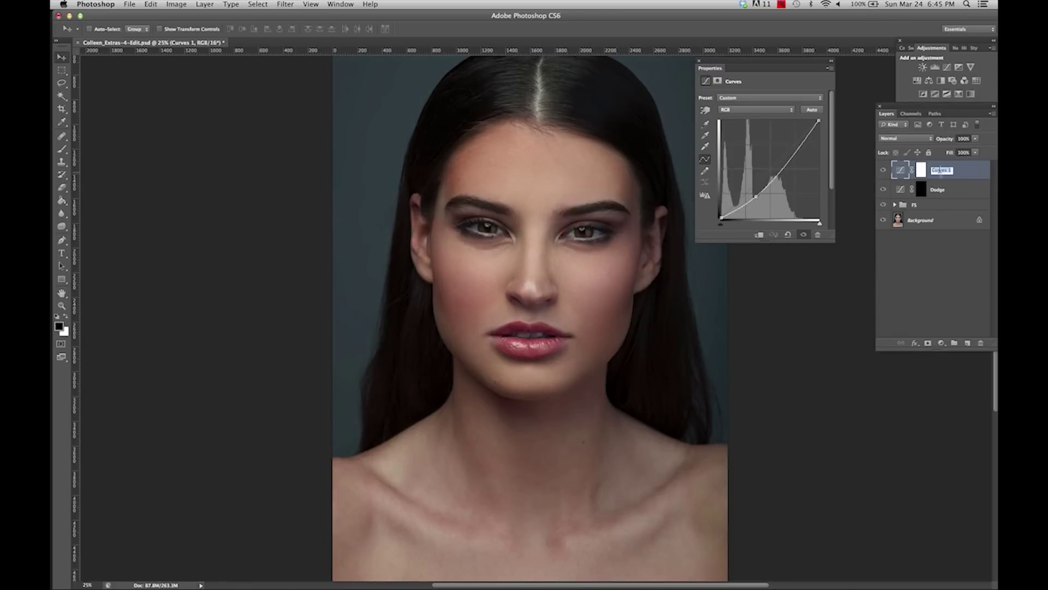
text(Burn)
key(Return)
click(921, 171)
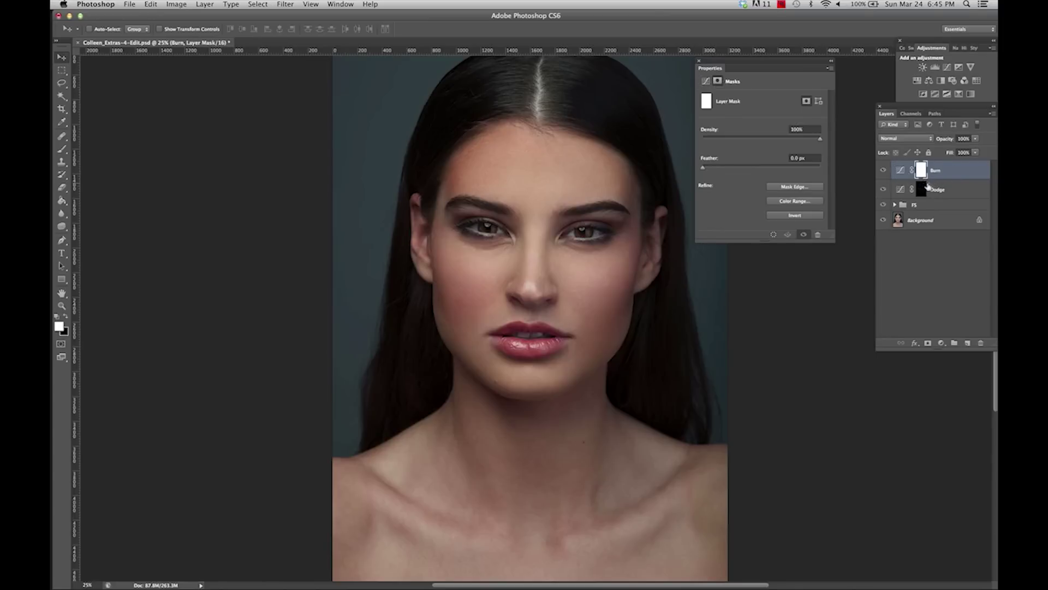
key(super+i)
- Paint white on the Dodge mask over the forehead and both upper cheeks with a soft 489 px brush
click(922, 189)
key(b)
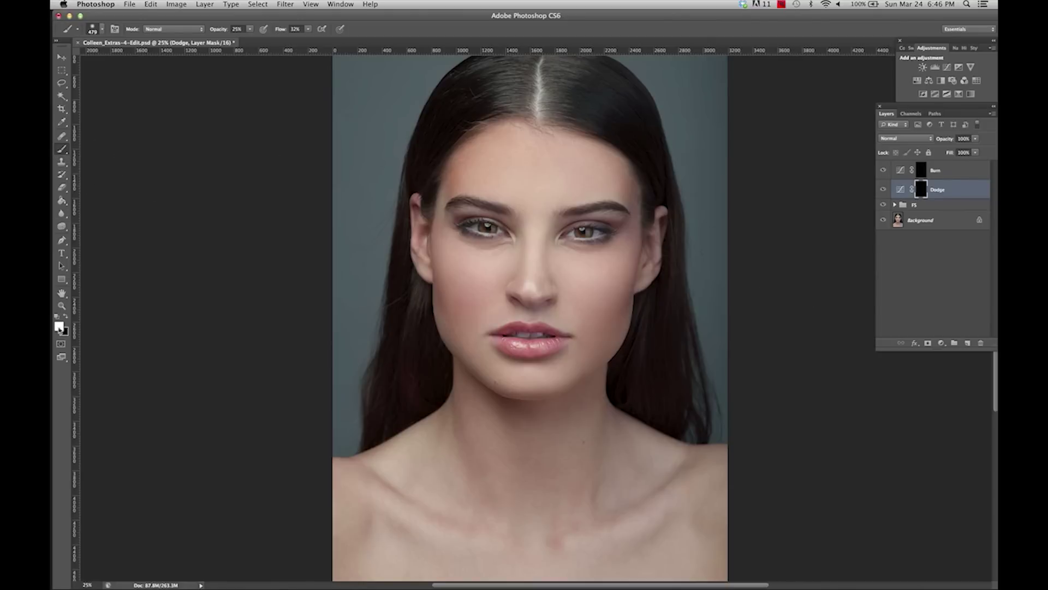
right_click(606, 212)
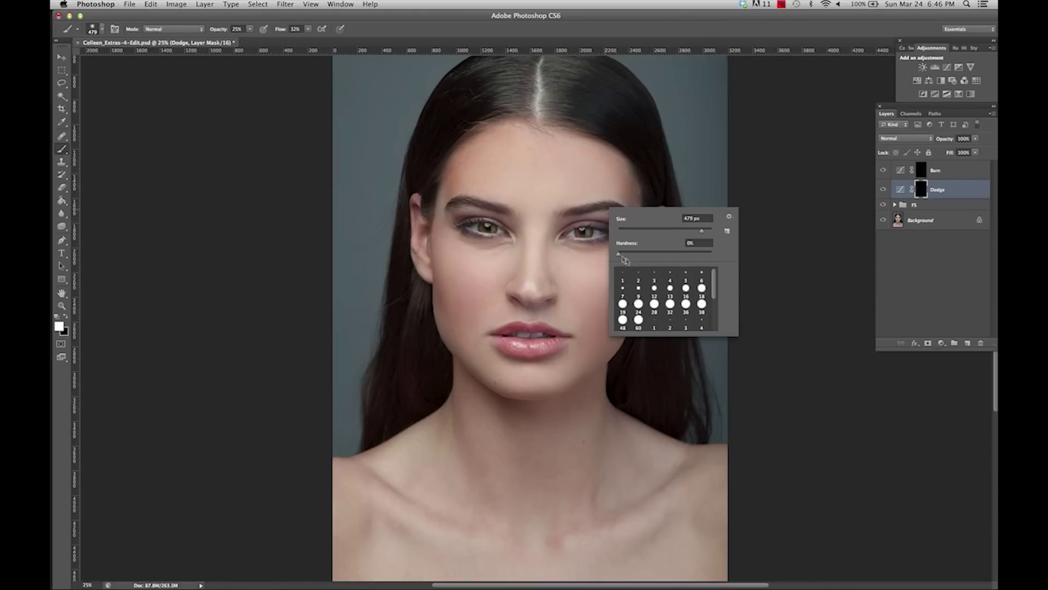
drag(702, 231, 704, 234)
click(765, 159)
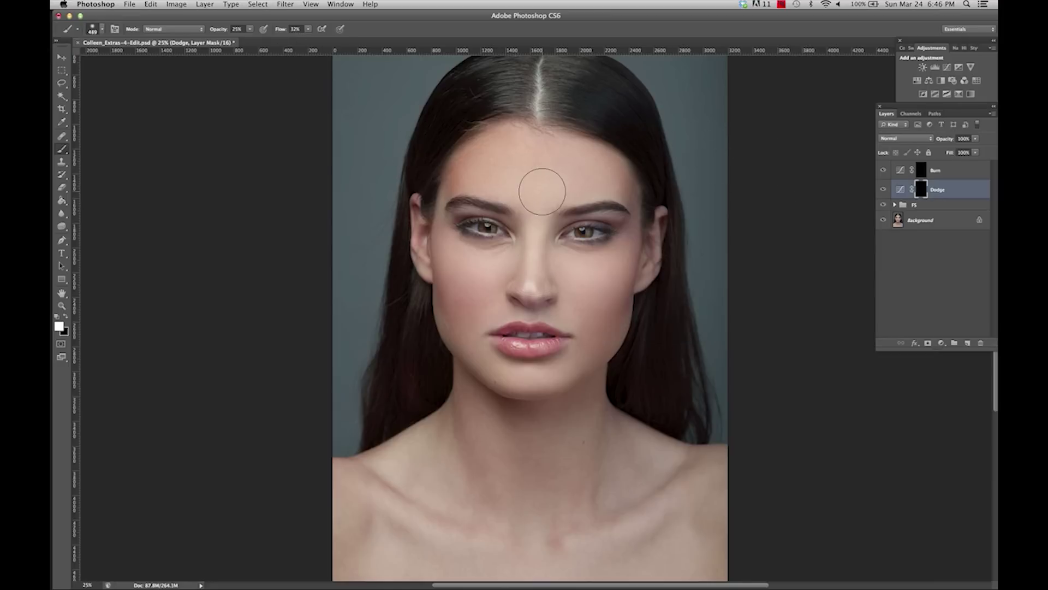
mouse_move(539, 205)
mouse_down()
mouse_move(537, 178)
mouse_move(525, 190)
mouse_move(542, 175)
mouse_move(528, 155)
mouse_move(553, 174)
mouse_move(527, 166)
mouse_move(544, 195)
mouse_move(547, 163)
mouse_move(516, 196)
mouse_move(534, 173)
mouse_move(535, 188)
mouse_move(520, 165)
mouse_move(521, 184)
mouse_move(550, 170)
mouse_move(528, 162)
mouse_move(536, 148)
mouse_move(529, 175)
mouse_move(559, 163)
mouse_move(534, 157)
mouse_move(542, 200)
mouse_move(542, 160)
mouse_move(511, 187)
mouse_move(533, 153)
mouse_move(527, 197)
mouse_move(522, 155)
mouse_move(530, 186)
mouse_move(570, 171)
mouse_move(530, 185)
mouse_up()
mouse_move(585, 281)
mouse_down()
mouse_move(618, 258)
mouse_move(582, 279)
mouse_move(612, 265)
mouse_move(580, 251)
mouse_up()
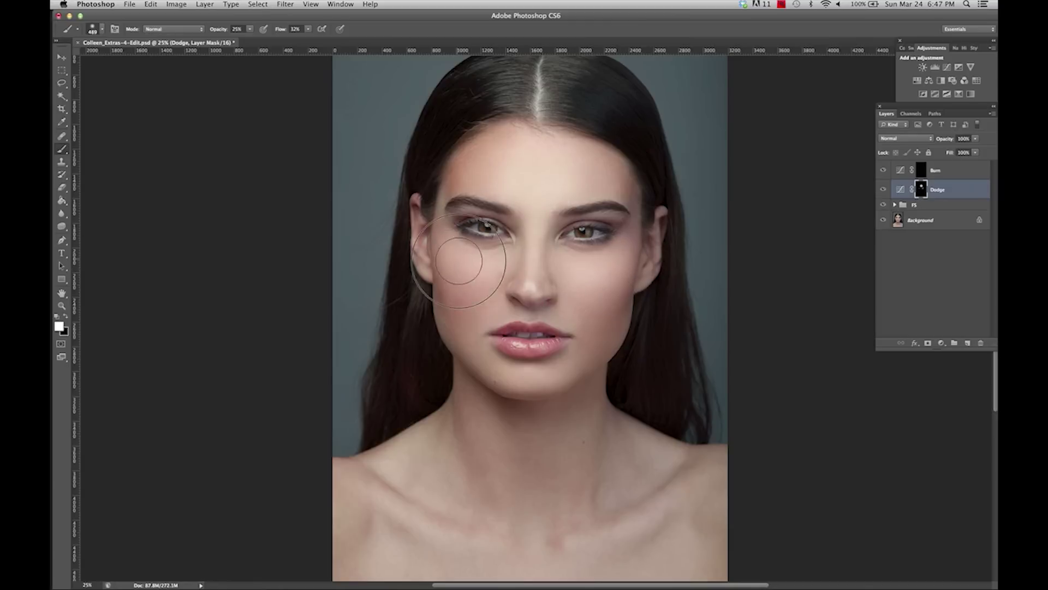
mouse_move(459, 262)
mouse_down()
mouse_move(490, 262)
mouse_move(479, 259)
mouse_up()
- Dodge along the bridge and tip of the nose, reducing the brush to 199 px and further to 119 px
right_click(612, 220)
drag(695, 239, 686, 242)
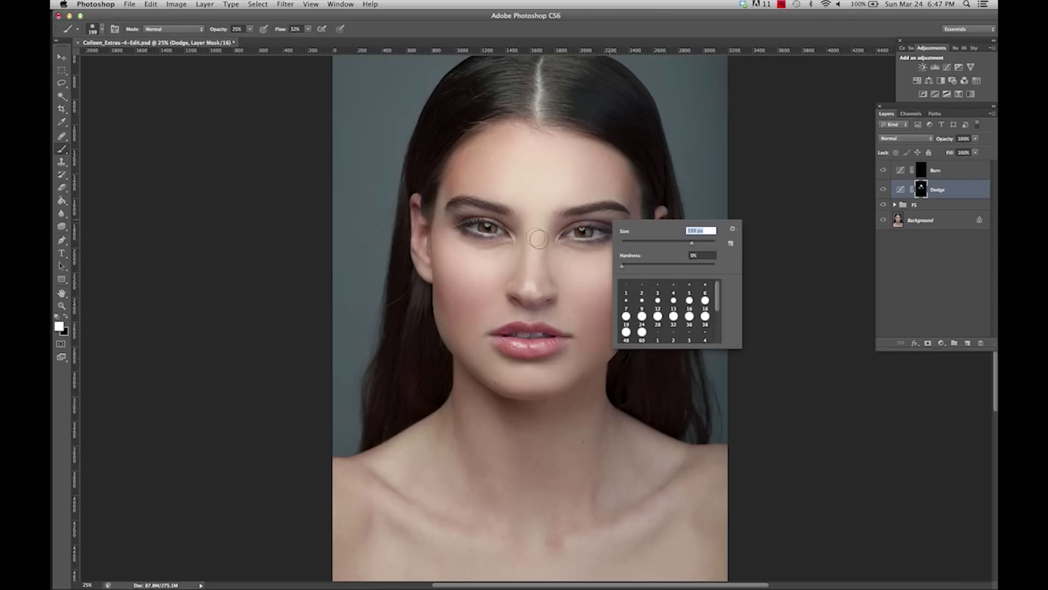
key(Return)
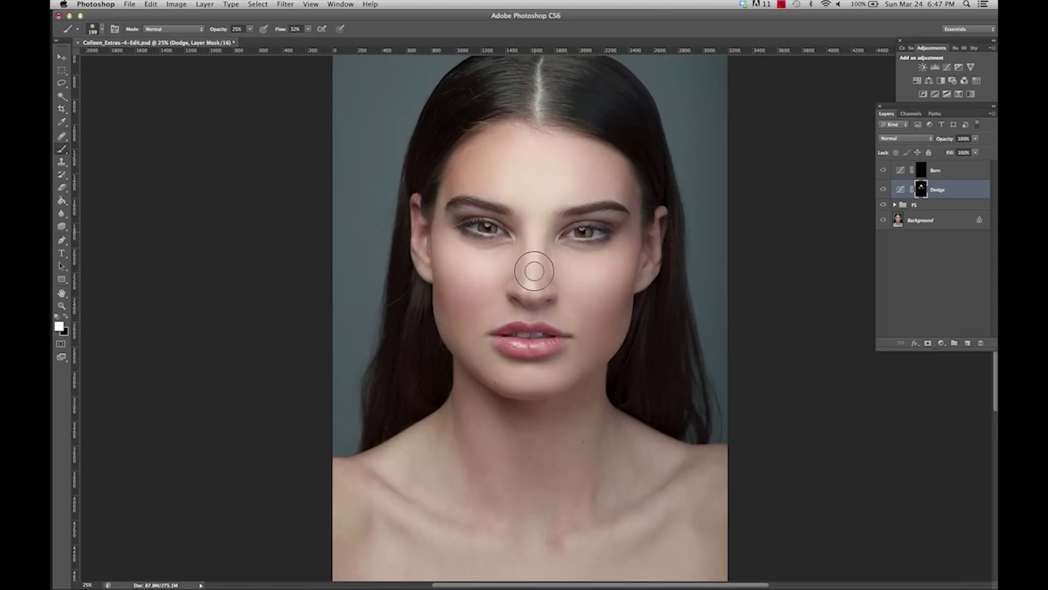
right_click(576, 203)
drag(663, 233, 657, 233)
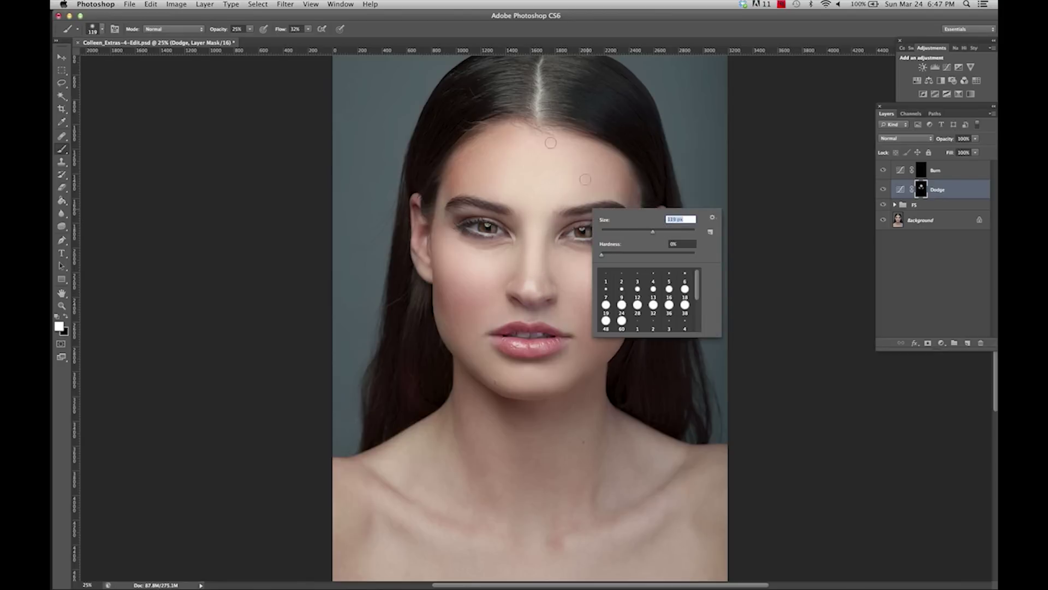
key(Return)
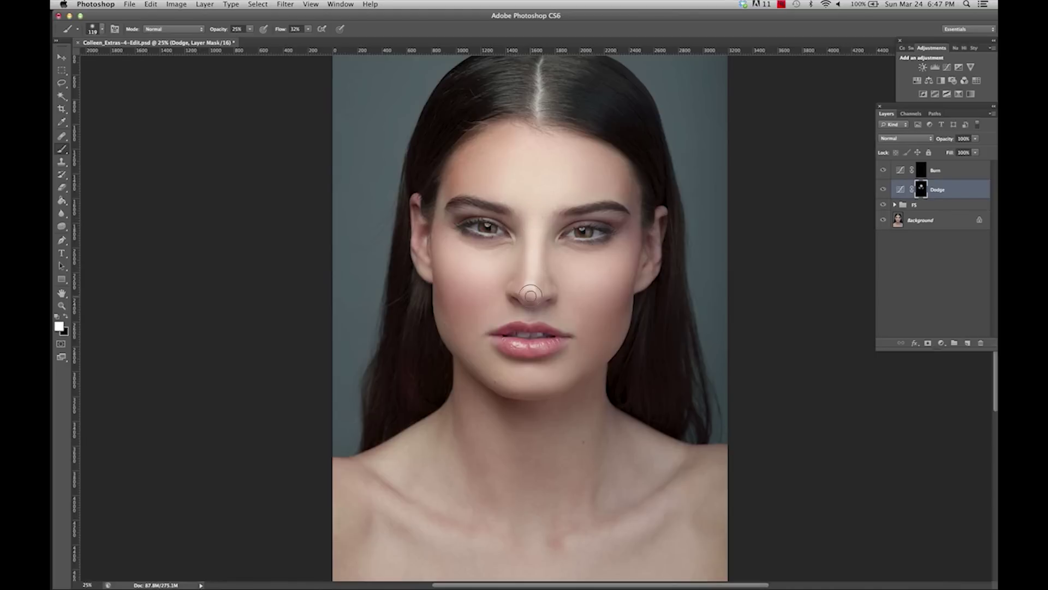
- Enlarge the brush to 247 px and dodge the chin and both collarbones
right_click(571, 336)
click(646, 360)
mouse_move(530, 375)
mouse_down()
mouse_move(539, 373)
mouse_move(515, 376)
mouse_move(545, 368)
mouse_move(511, 376)
mouse_move(554, 383)
mouse_up()
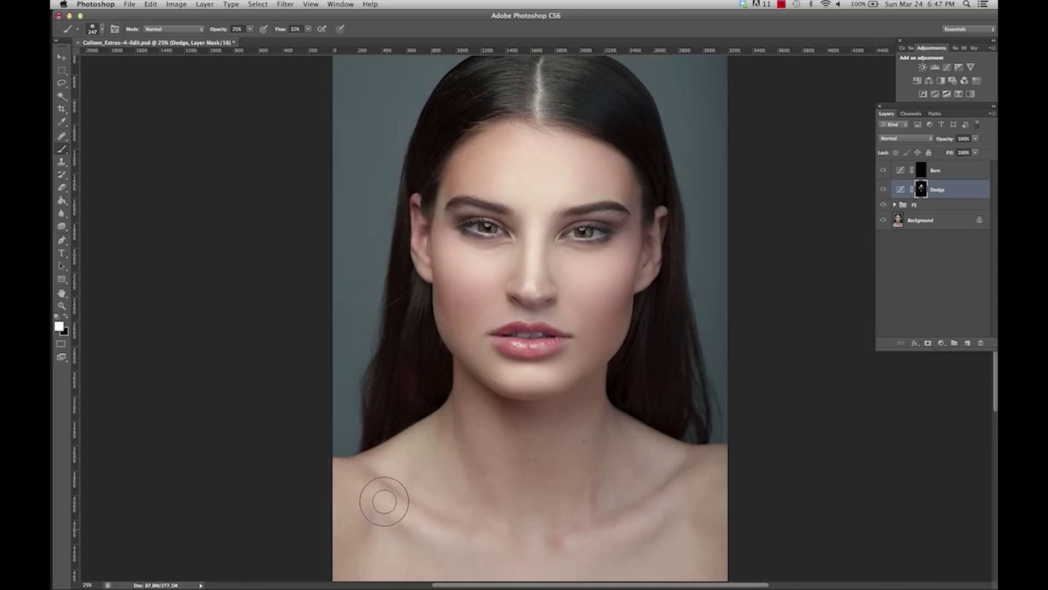
mouse_move(671, 499)
mouse_down()
mouse_move(597, 547)
mouse_move(631, 529)
mouse_move(618, 537)
mouse_move(601, 519)
mouse_up()
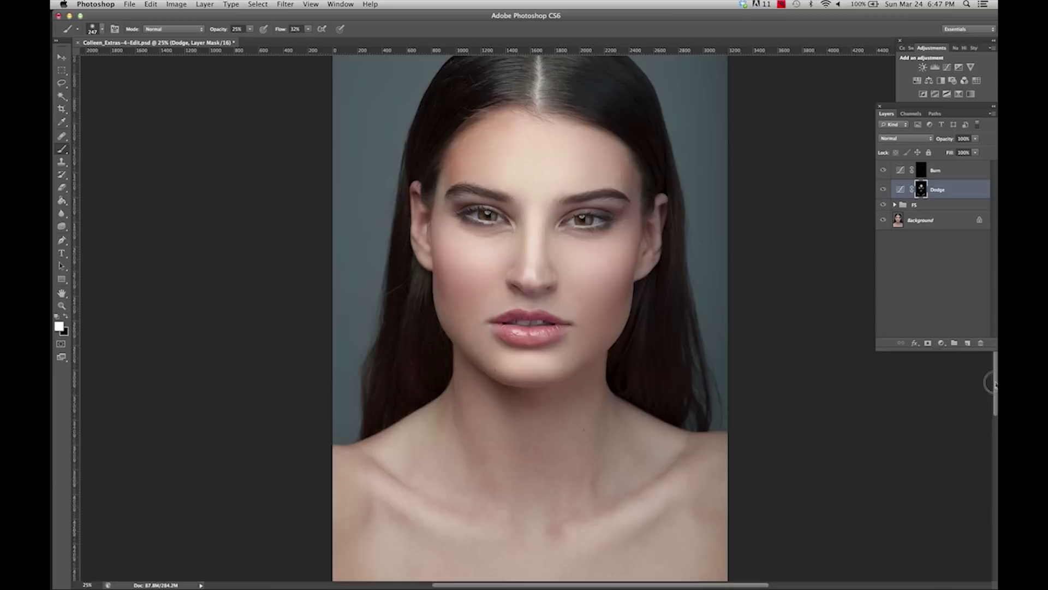
- Set the brush size to 405 px and dodge the neck, shoulders and upper chest
scroll(994, 377, down, 3)
right_click(659, 408)
double_click(748, 414)
text(405)
key(Return)
mouse_move(627, 411)
mouse_down()
mouse_move(592, 477)
mouse_move(618, 442)
mouse_move(580, 493)
mouse_up()
mouse_move(513, 464)
mouse_down()
mouse_move(456, 414)
mouse_move(405, 419)
mouse_move(443, 441)
mouse_move(396, 423)
mouse_move(481, 487)
mouse_move(370, 443)
mouse_move(485, 492)
mouse_up()
drag(393, 413, 465, 464)
drag(417, 440, 468, 504)
mouse_move(377, 490)
mouse_down()
mouse_move(424, 517)
mouse_move(379, 489)
mouse_move(356, 535)
mouse_move(358, 526)
mouse_up()
mouse_move(705, 498)
mouse_down()
mouse_move(592, 548)
mouse_move(677, 490)
mouse_up()
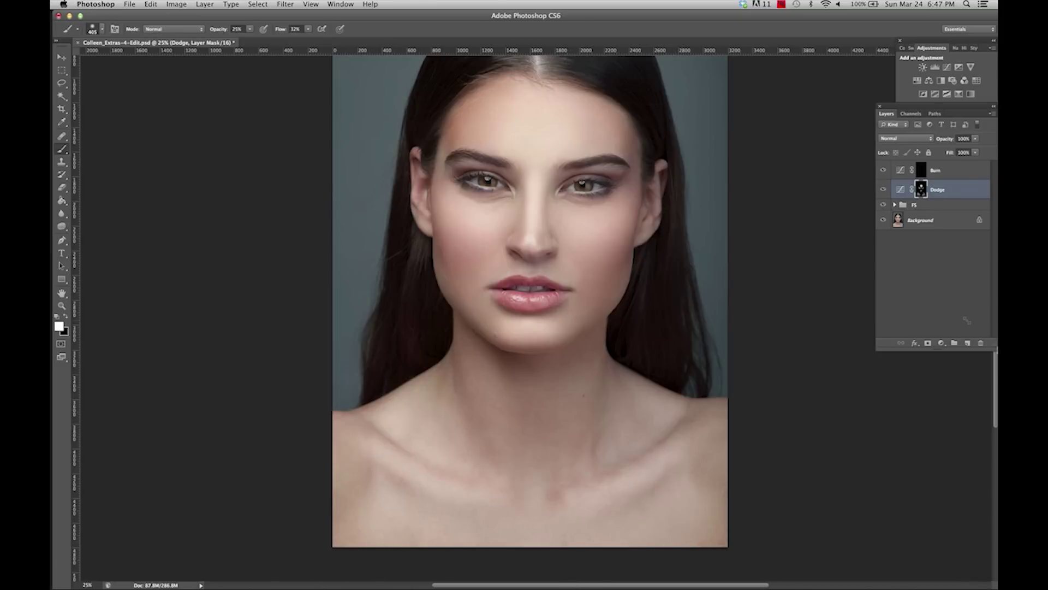
- Reduce the brush to 73 px and dodge the eyes
scroll(660, 398, up, 3)
right_click(660, 398)
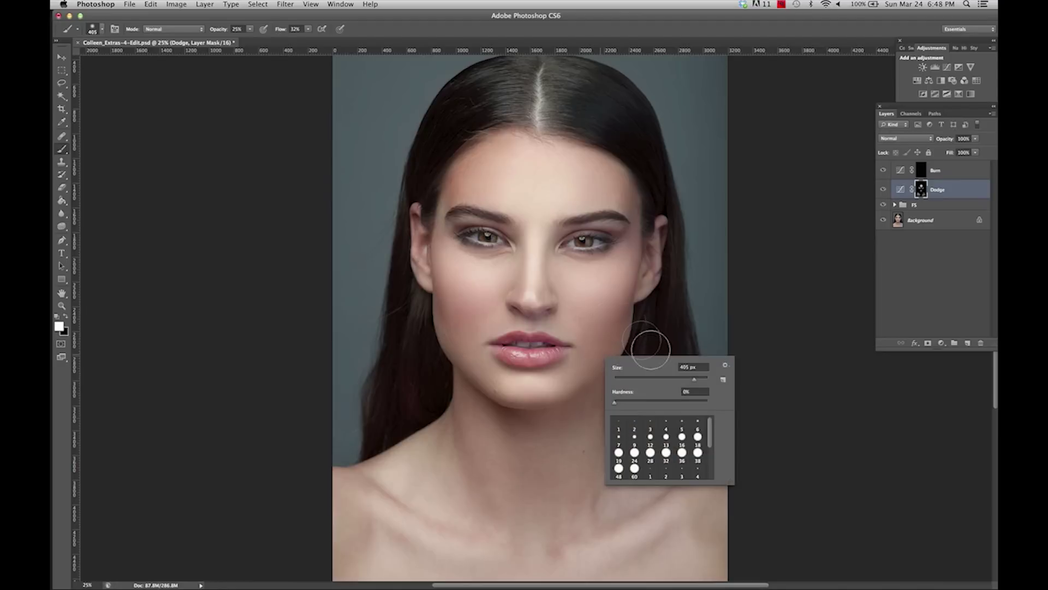
drag(674, 379, 671, 381)
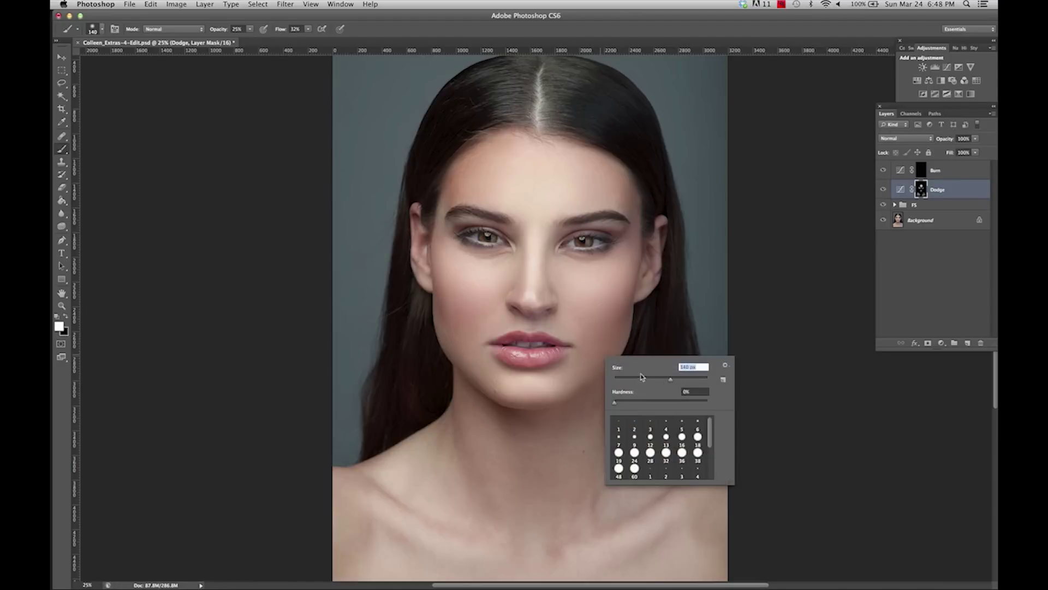
key(Return)
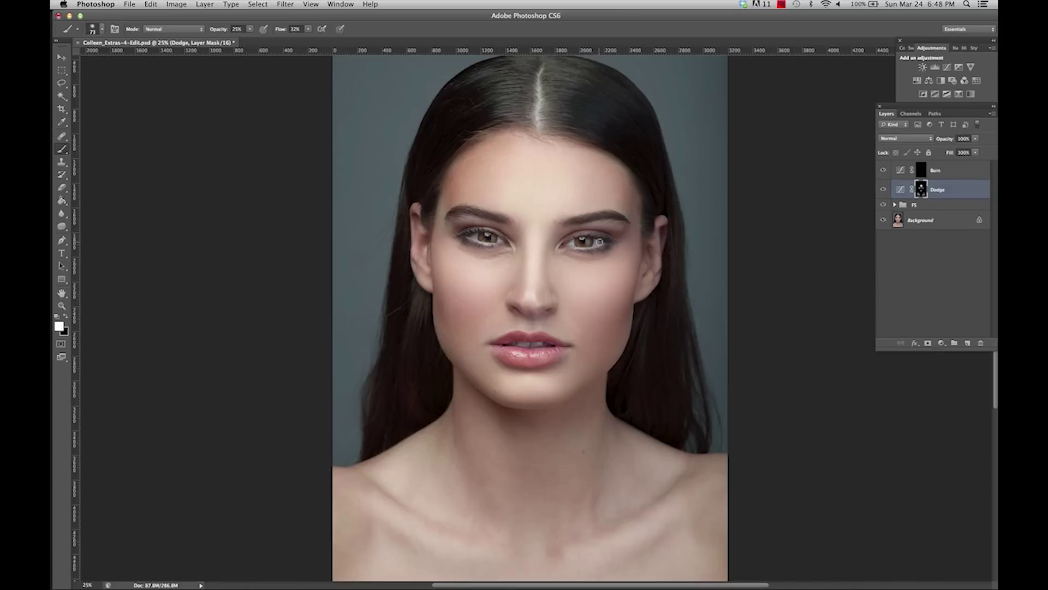
- Enlarge the brush to 161 px and dodge the areas beneath the outer ends of both eyebrows
right_click(649, 242)
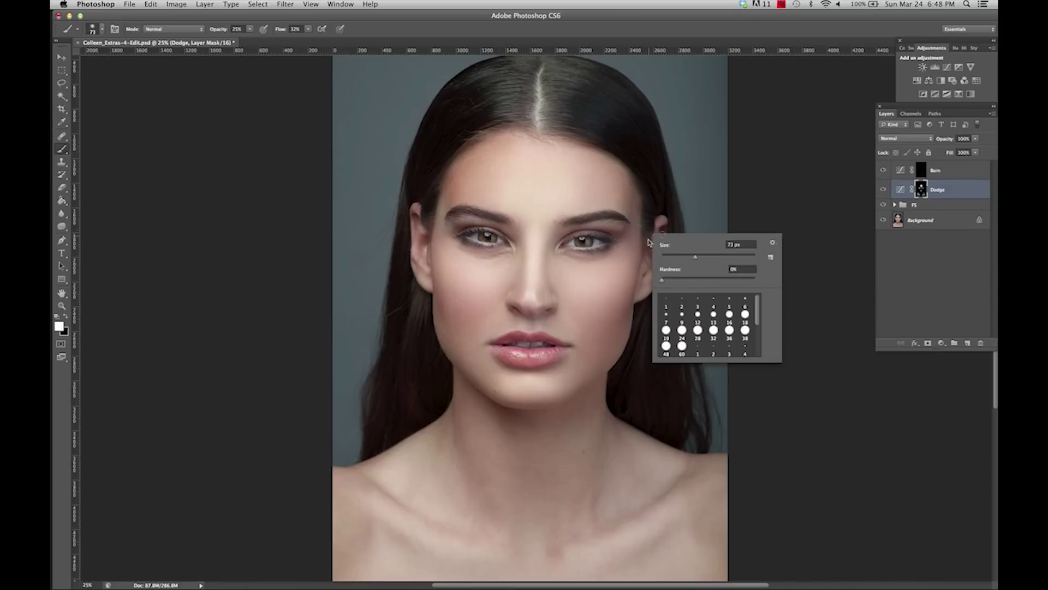
click(719, 257)
click(626, 226)
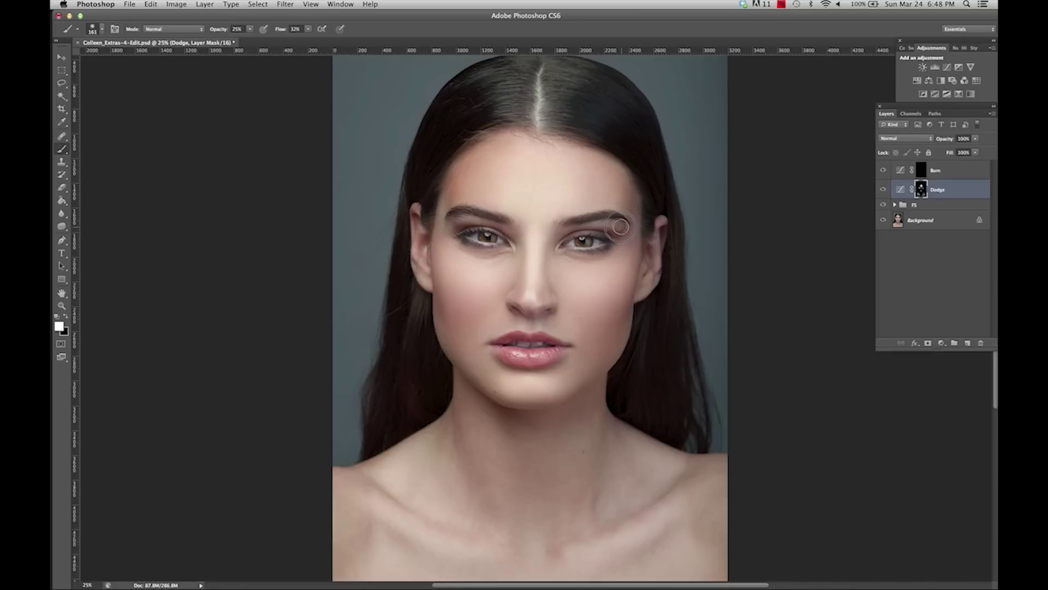
drag(614, 224, 604, 220)
mouse_move(451, 226)
mouse_down()
mouse_move(460, 223)
mouse_move(452, 226)
mouse_up()
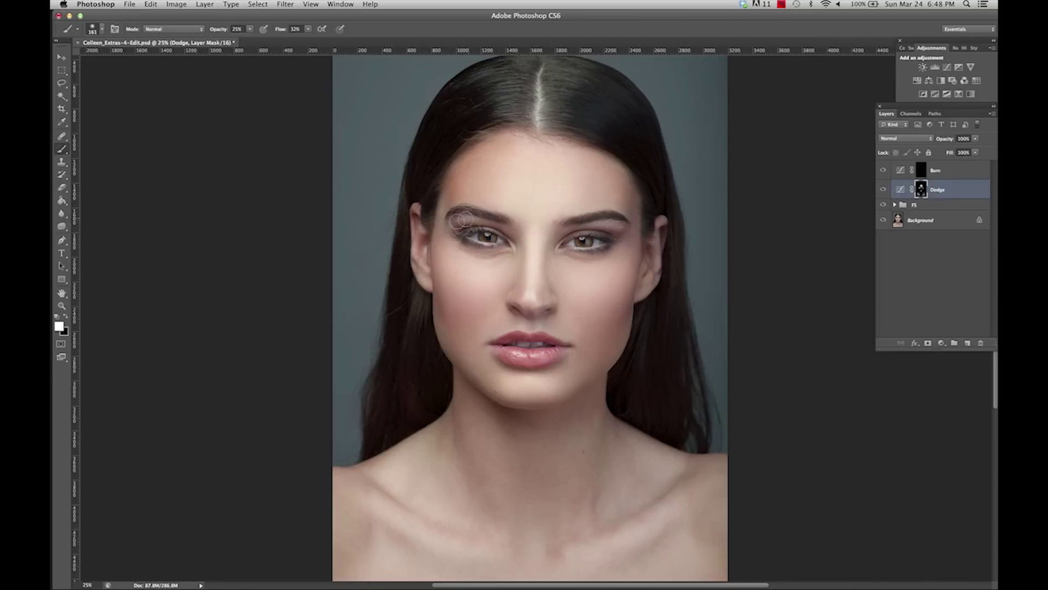
- Reduce the brush to 94 px and dodge the inner corner of the eye beside the nose
right_click(551, 229)
click(597, 249)
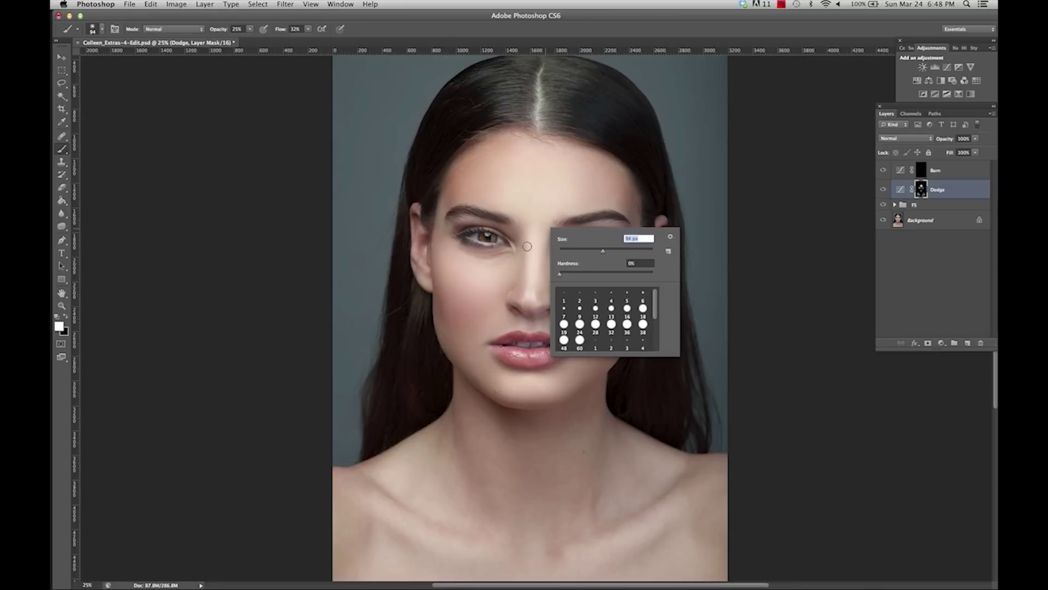
click(506, 243)
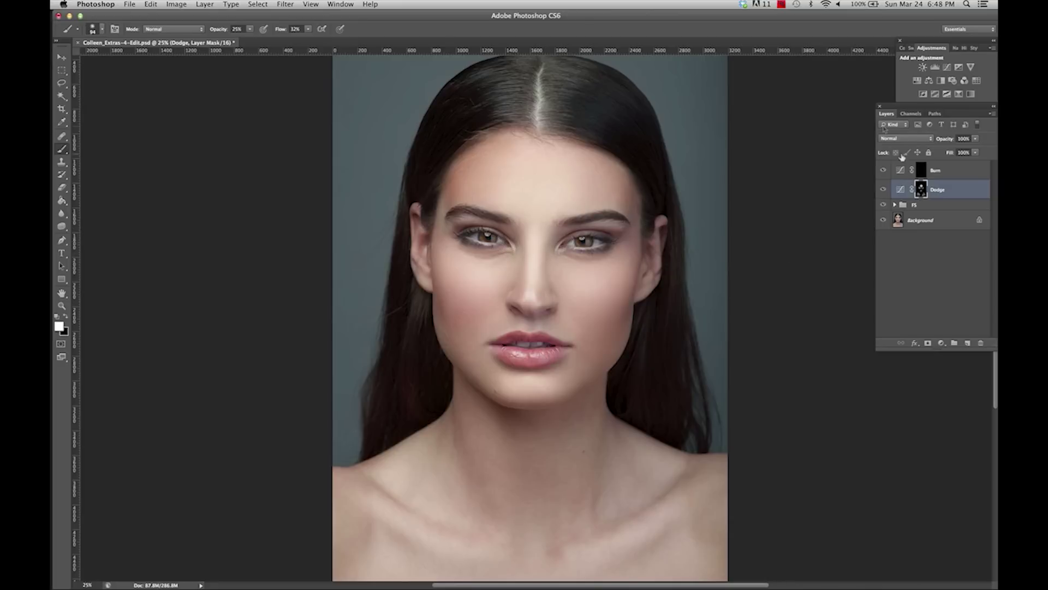
- Paint white on the Burn mask along the outer cheeks on both sides of the face with a 247 px brush
click(922, 171)
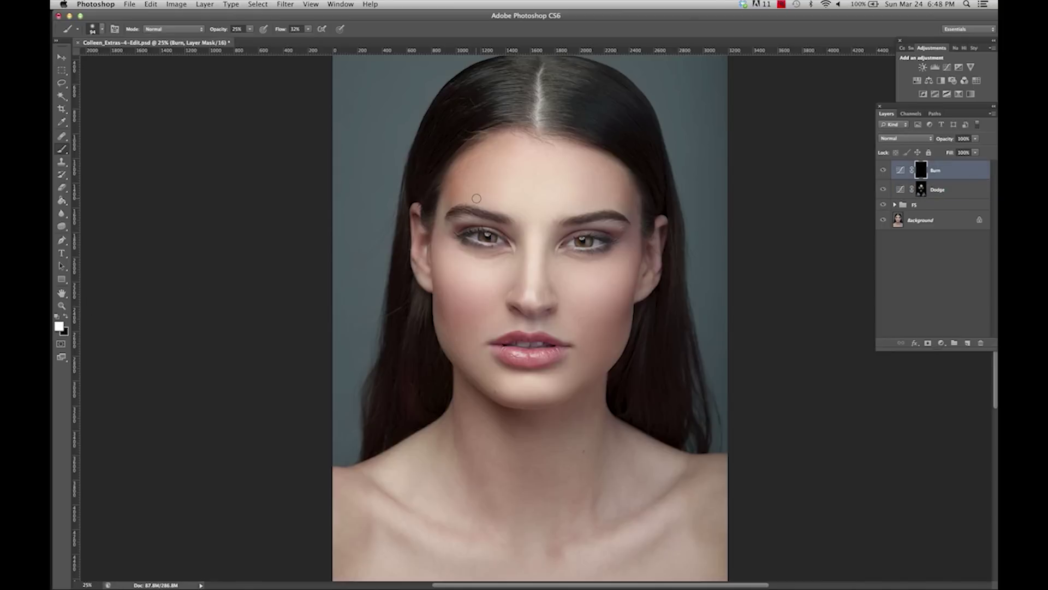
right_click(611, 269)
click(688, 291)
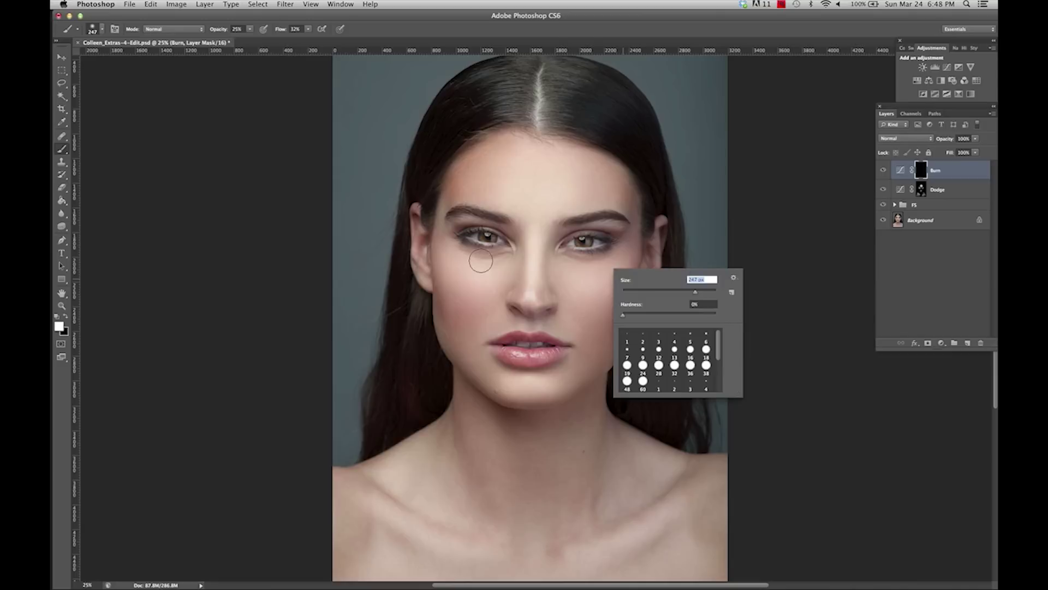
click(440, 263)
mouse_move(443, 264)
mouse_down()
mouse_move(468, 318)
mouse_move(445, 264)
mouse_move(462, 305)
mouse_up()
mouse_move(634, 295)
mouse_down()
mouse_move(628, 262)
mouse_move(602, 320)
mouse_move(628, 276)
mouse_up()
- Set the brush size to 161 px and burn the sides of the nose
right_click(550, 264)
text(161)
key(Return)
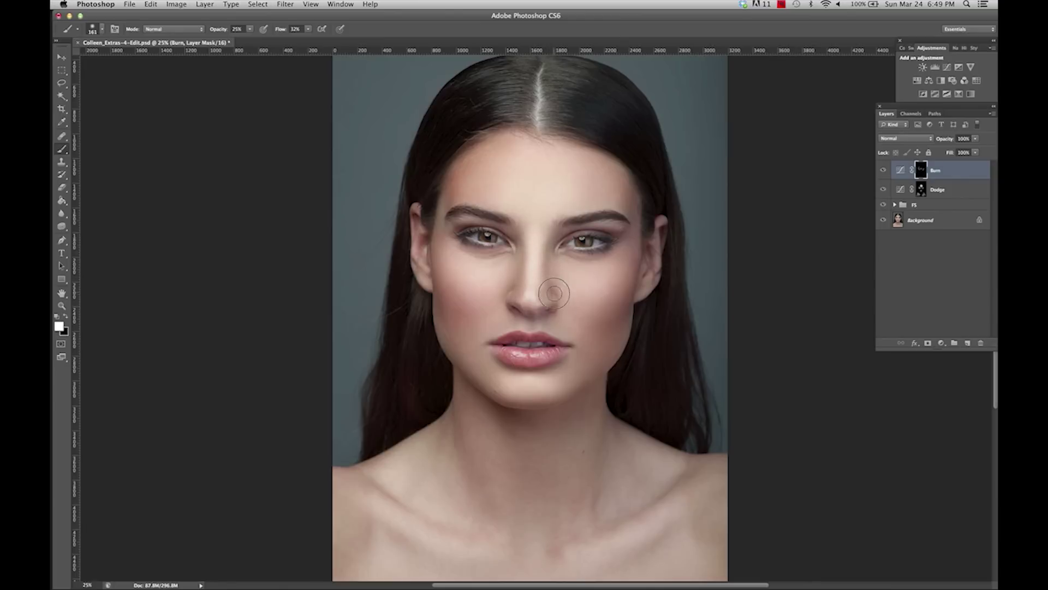
- Enlarge the brush to 180 px and burn along the jawline on the Burn mask
right_click(602, 374)
mouse_move(681, 405)
mouse_down()
mouse_move(695, 406)
mouse_move(683, 405)
mouse_up()
drag(624, 350, 561, 401)
- Burn the collarbone hollows, and enlarge the brush to 279 px to burn the shoulders and upper chest
scroll(997, 426, down, 3)
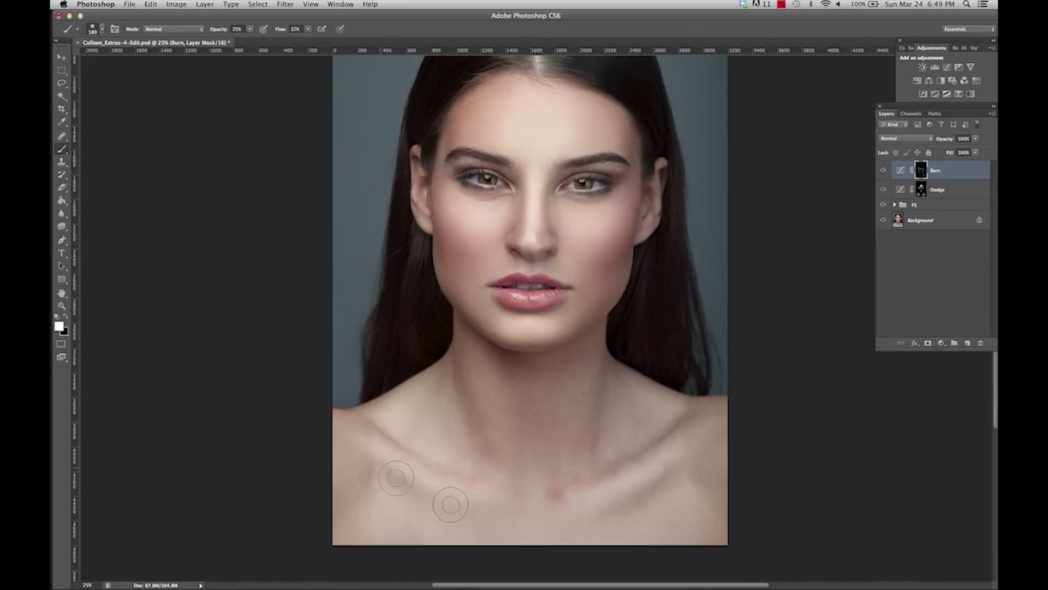
drag(427, 456, 362, 416)
right_click(631, 402)
click(715, 427)
mouse_move(355, 458)
mouse_down()
mouse_move(395, 482)
mouse_move(586, 534)
mouse_up()
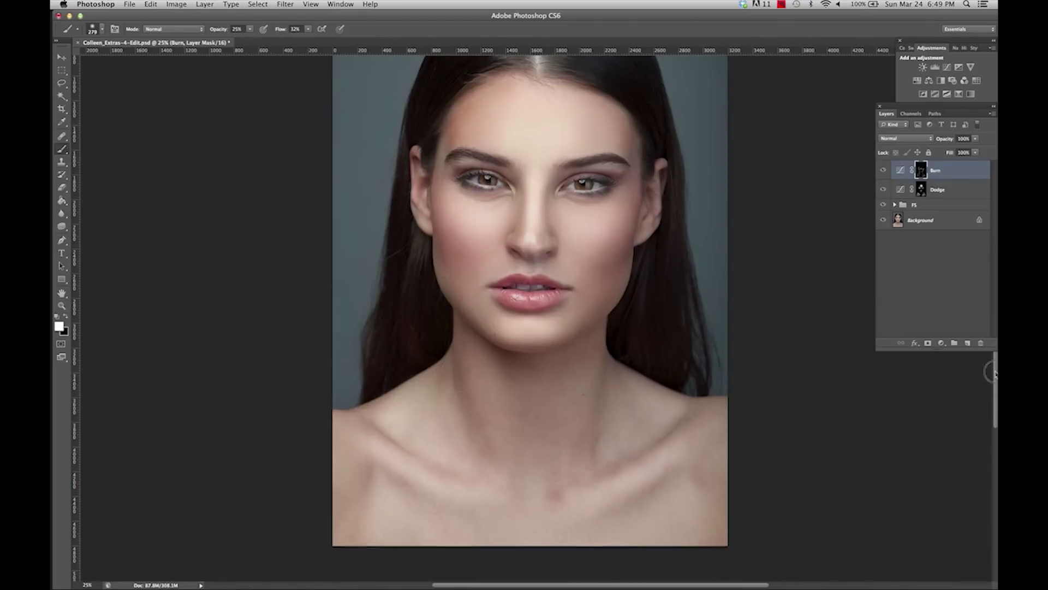
- Enlarge the brush to 447 px and burn the outer edges of the forehead along the hairline
scroll(711, 351, up, 5)
right_click(559, 227)
click(643, 243)
key(Return)
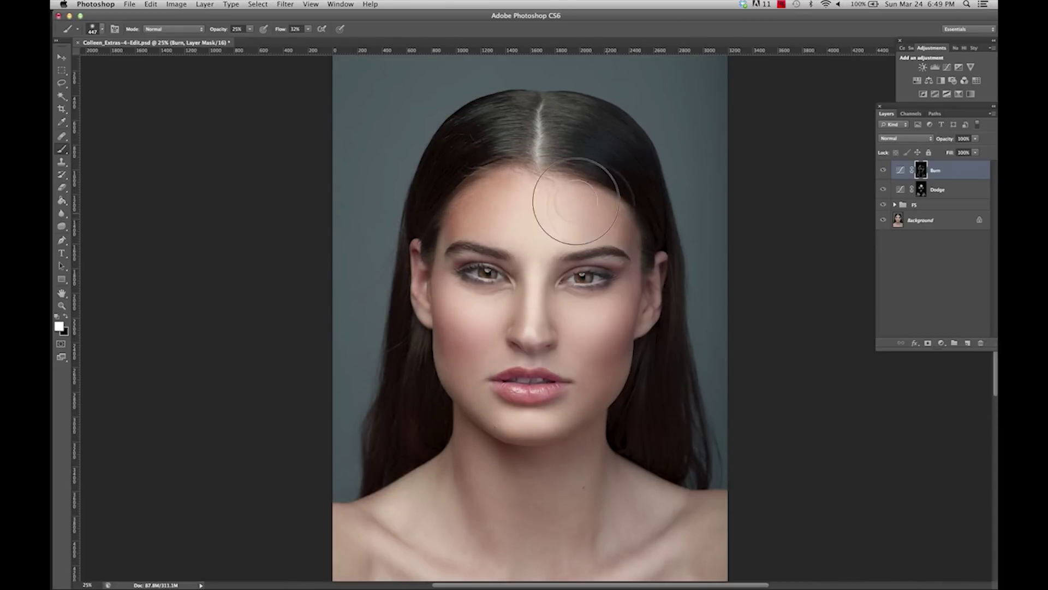
right_click(646, 199)
drag(738, 220, 726, 221)
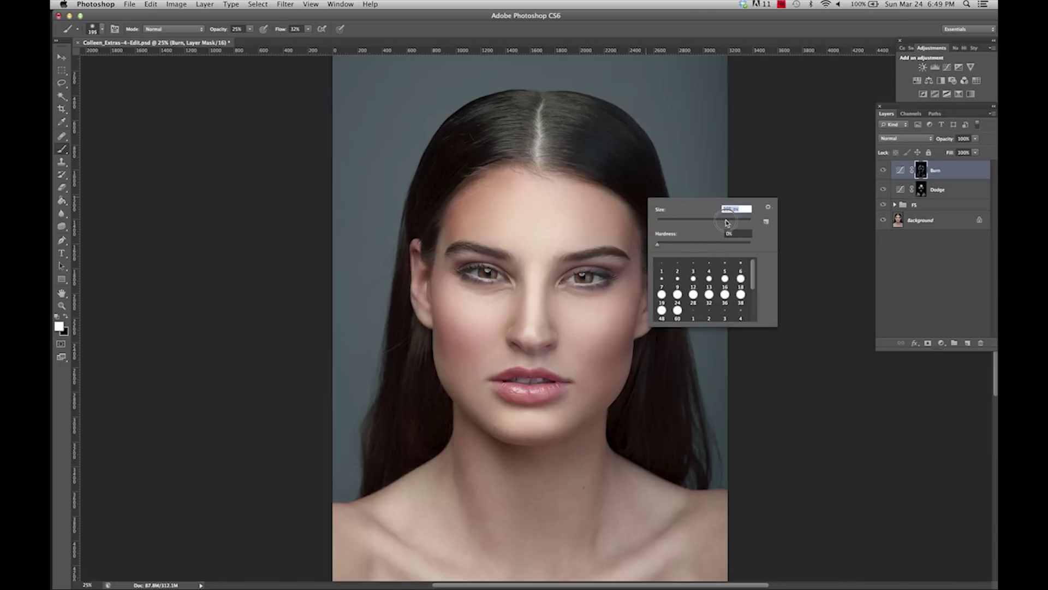
- Set the brush size to 84 px and burn the inner ends of both eyebrows
click(61, 306)
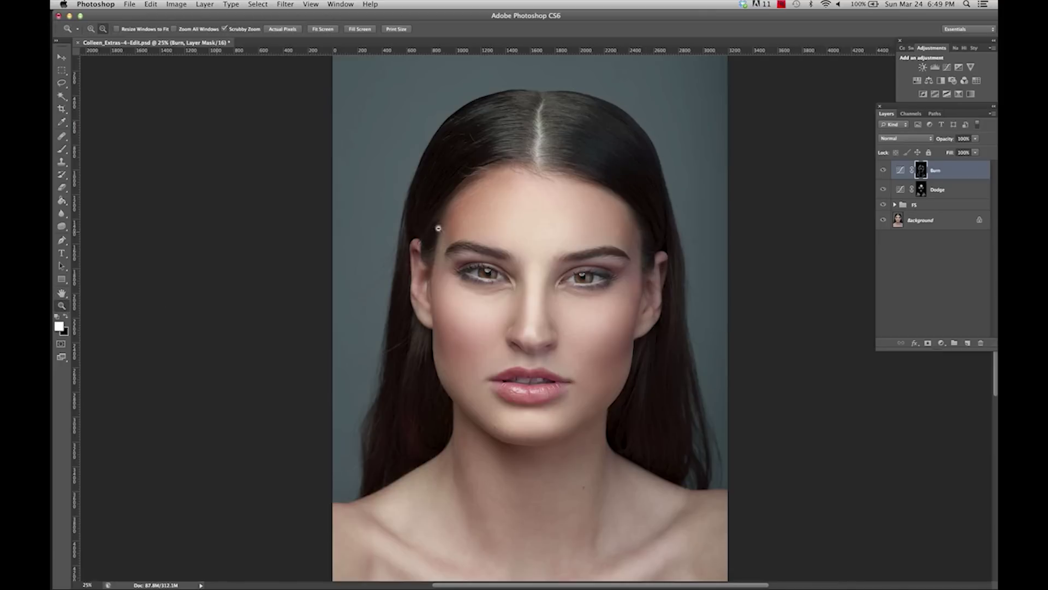
alt+click(480, 259)
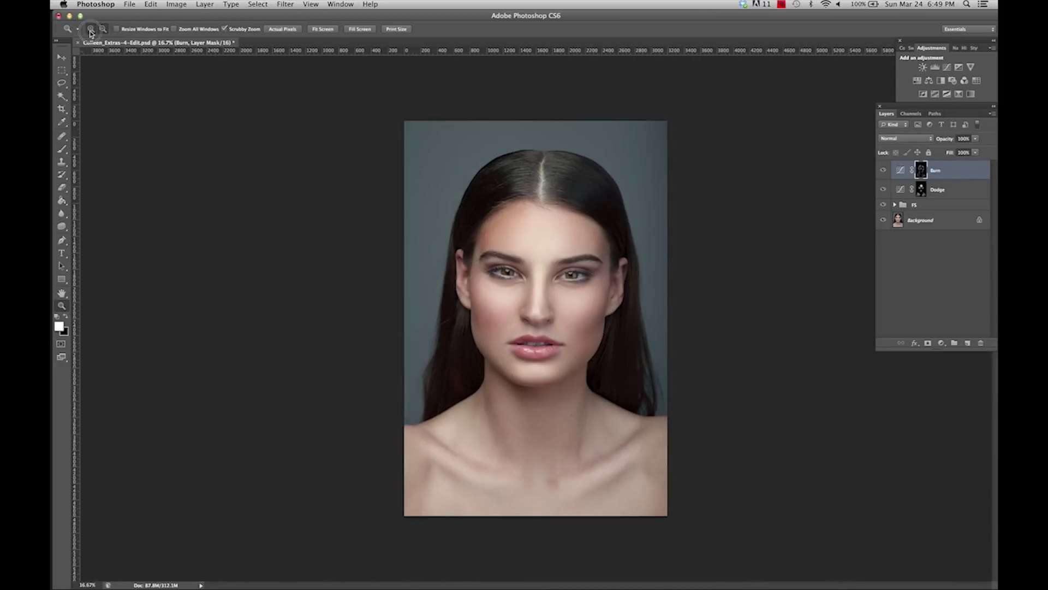
click(506, 273)
click(492, 244)
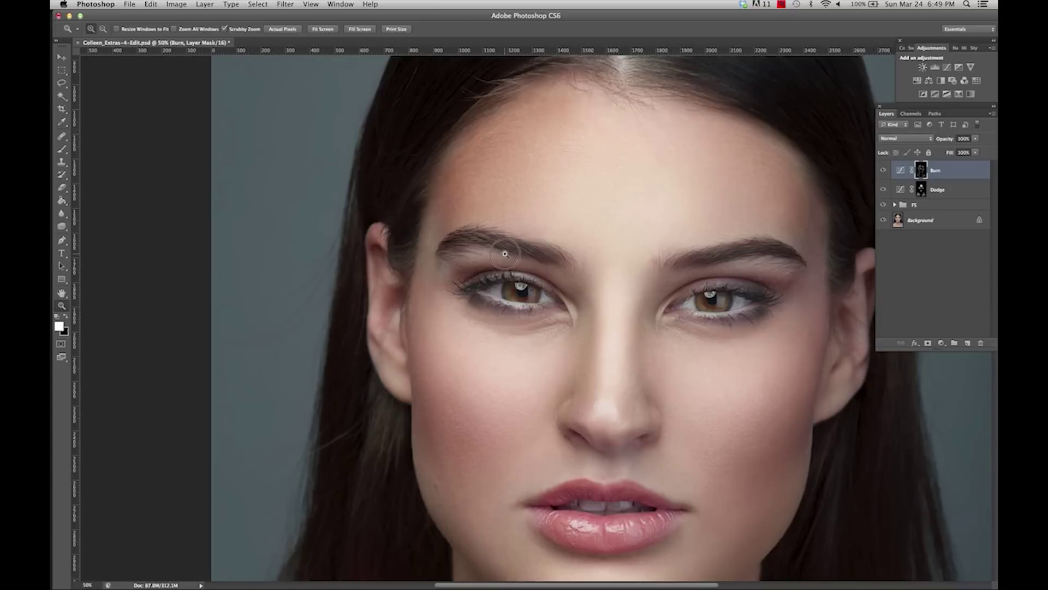
click(508, 257)
click(61, 149)
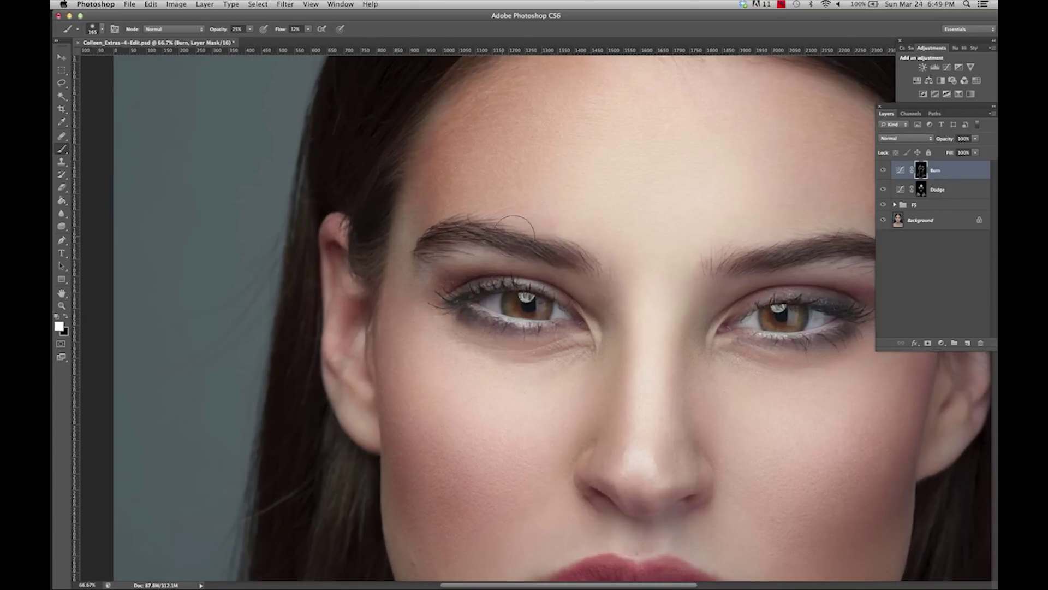
right_click(645, 203)
click(679, 242)
mouse_move(570, 263)
mouse_down()
mouse_move(585, 257)
mouse_move(564, 253)
mouse_move(583, 267)
mouse_up()
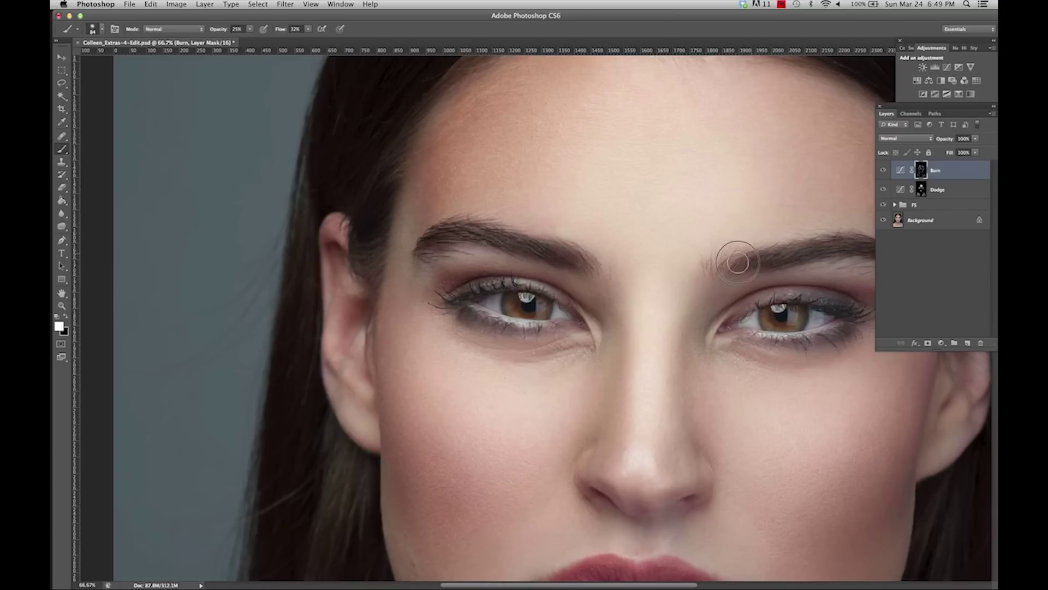
drag(622, 585, 663, 586)
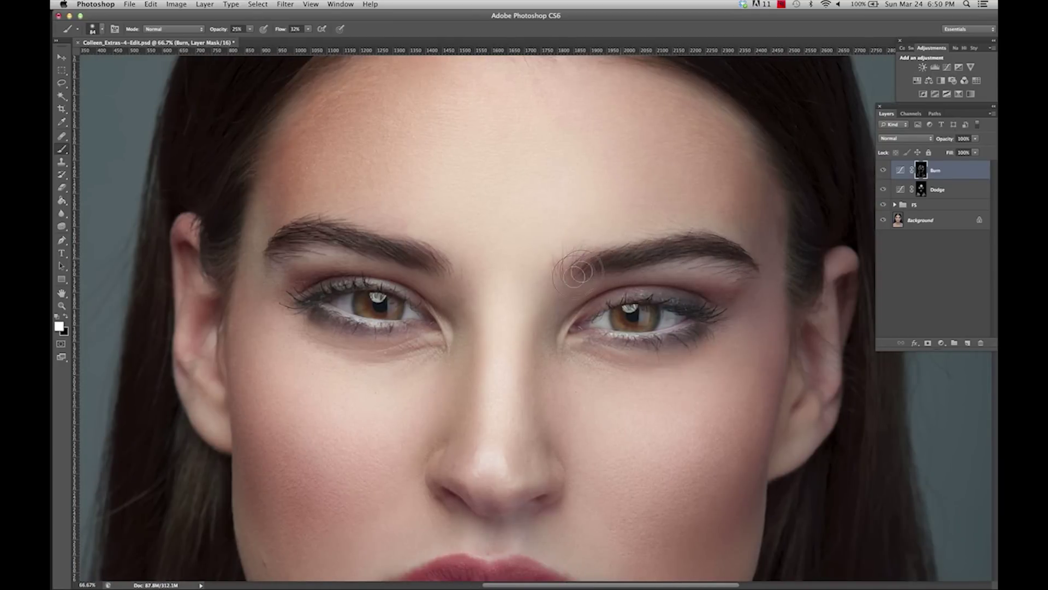
- Reduce the brush to 44 px, raise its opacity to 67%, and burn along the lash lines of both eyes
right_click(759, 272)
drag(791, 293, 785, 296)
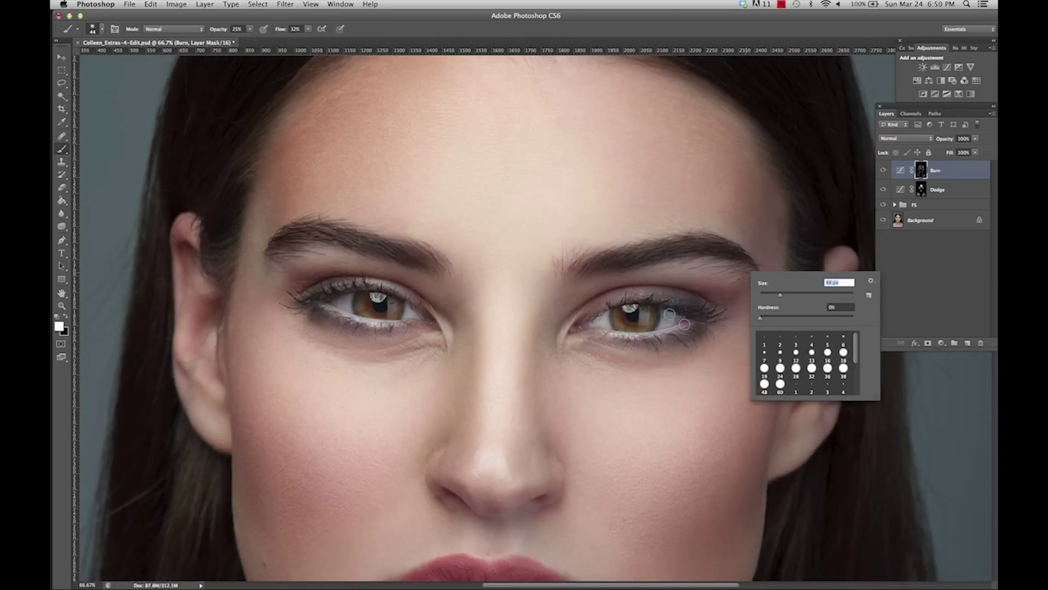
click(695, 328)
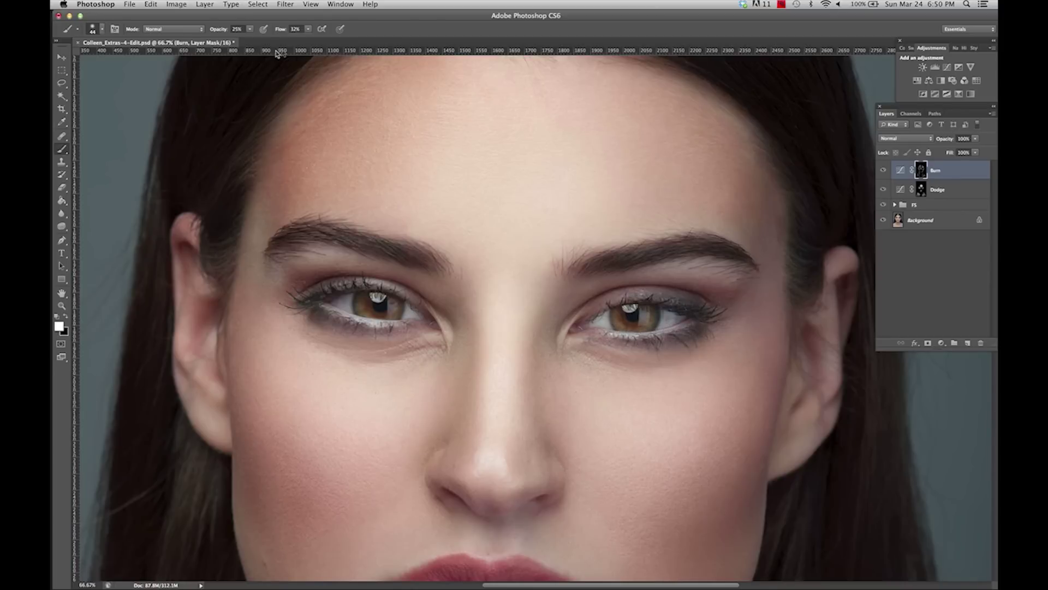
click(251, 30)
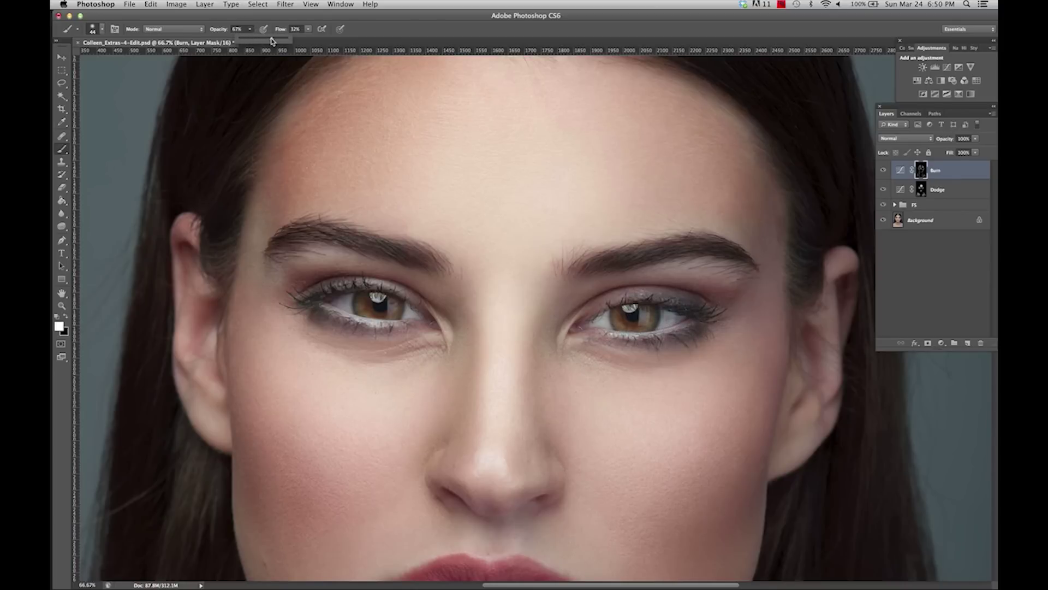
click(693, 324)
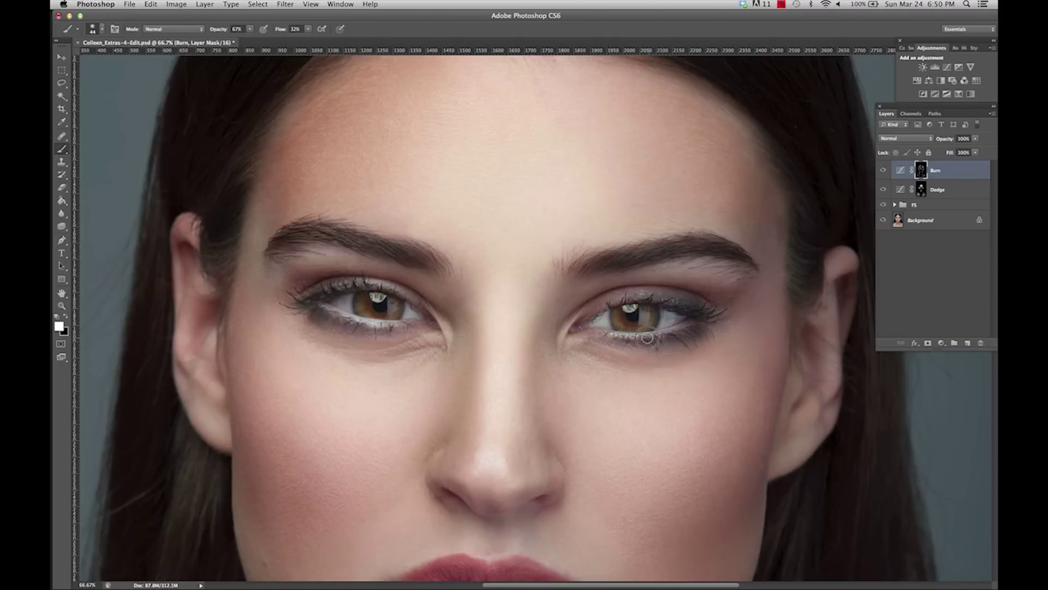
mouse_move(702, 313)
mouse_down()
mouse_move(647, 296)
mouse_move(590, 317)
mouse_move(677, 301)
mouse_move(654, 327)
mouse_move(656, 309)
mouse_move(609, 320)
mouse_up()
drag(356, 293, 353, 302)
mouse_move(408, 326)
mouse_down()
mouse_move(359, 325)
mouse_move(309, 303)
mouse_move(377, 331)
mouse_move(403, 298)
mouse_move(348, 282)
mouse_move(290, 297)
mouse_up()
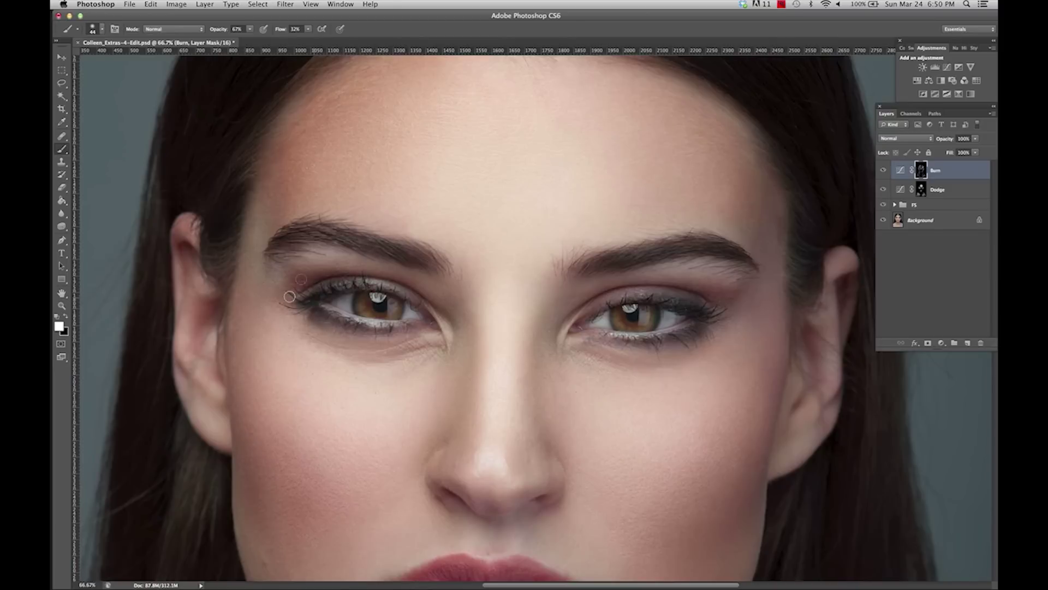
- Deepen the inner parts of both eyebrows and go over one eye's lash line again on the Burn mask
mouse_move(405, 258)
mouse_down()
mouse_move(445, 257)
mouse_move(405, 250)
mouse_up()
mouse_move(607, 270)
mouse_down()
mouse_move(598, 261)
mouse_move(611, 253)
mouse_up()
mouse_move(703, 312)
mouse_down()
mouse_move(633, 299)
mouse_move(596, 315)
mouse_up()
- Burn the upper eyelids of both eyes with a 140 px brush, then with a 111 px brush
right_click(744, 298)
click(813, 315)
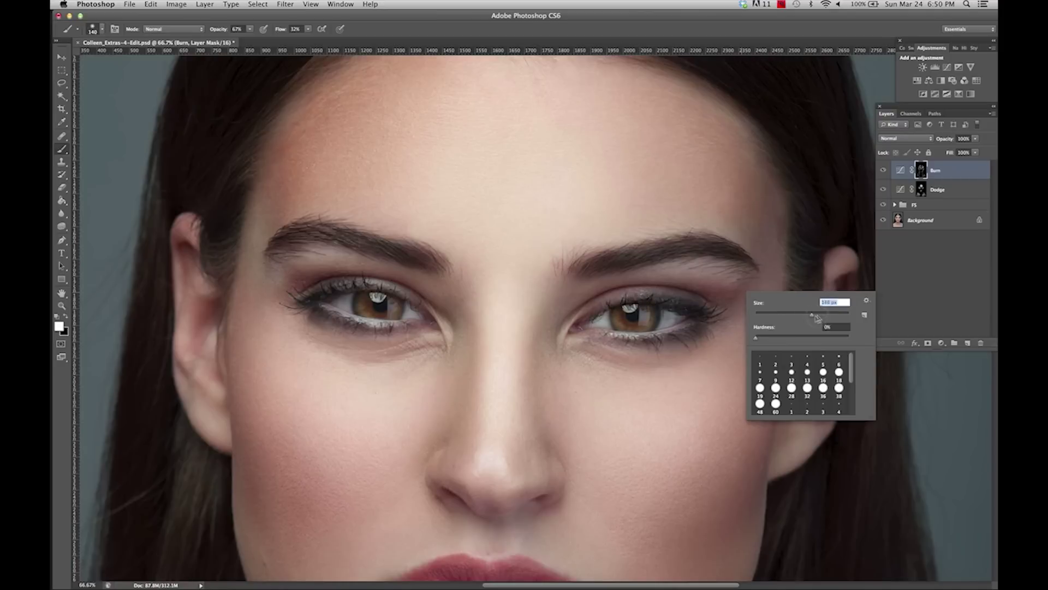
mouse_move(721, 298)
mouse_down()
mouse_move(697, 285)
mouse_move(627, 301)
mouse_up()
drag(313, 272, 351, 274)
right_click(599, 256)
drag(664, 276, 658, 277)
click(348, 268)
mouse_move(350, 267)
mouse_down()
mouse_move(384, 278)
mouse_move(303, 295)
mouse_up()
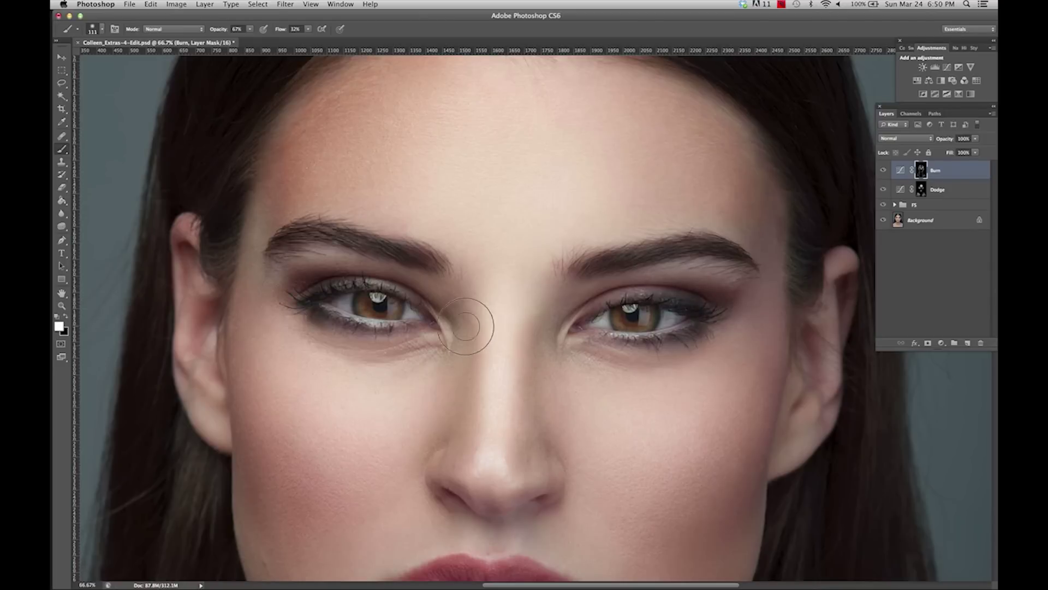
- Reduce the brush to 80 px and burn the lips to deepen their color
key(super+minus)
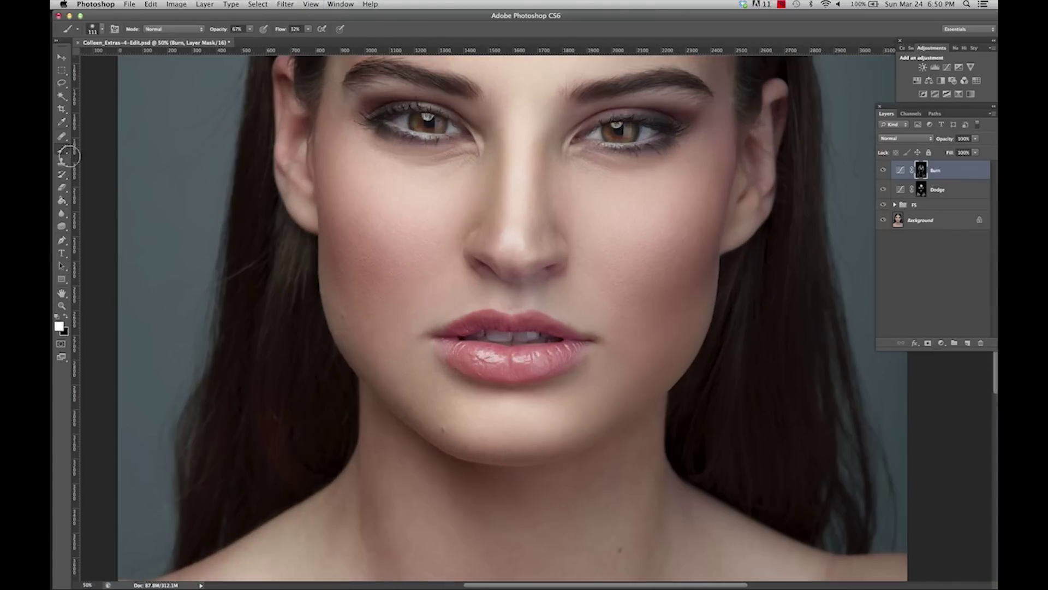
right_click(452, 352)
mouse_move(451, 353)
mouse_down()
mouse_move(478, 371)
mouse_move(527, 372)
mouse_move(584, 350)
mouse_move(585, 336)
mouse_move(534, 312)
mouse_up()
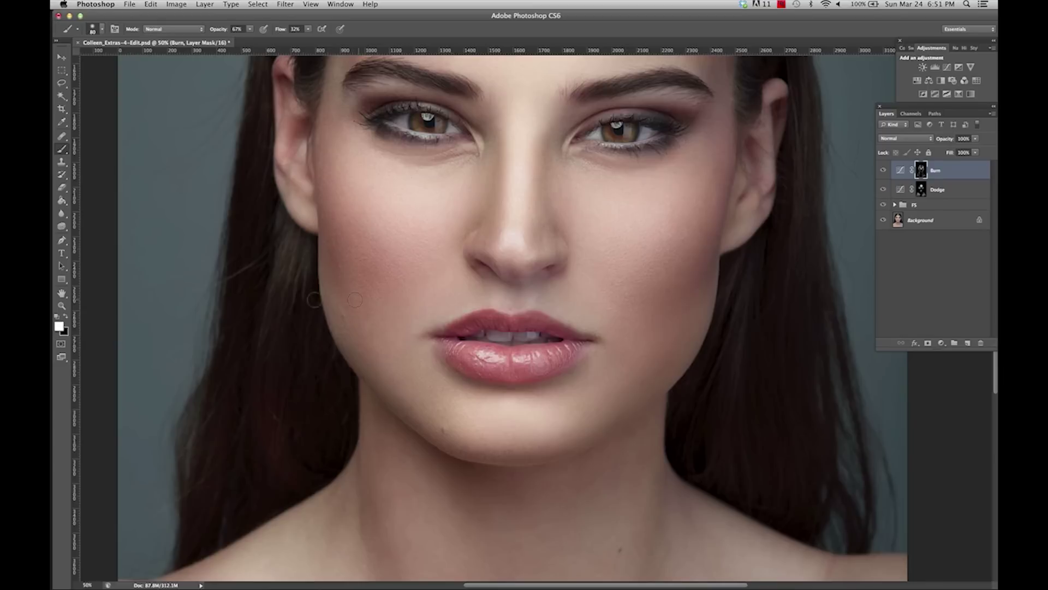
- Switch to the Dodge layer's mask and dodge highlights on the lower and upper lips
click(921, 189)
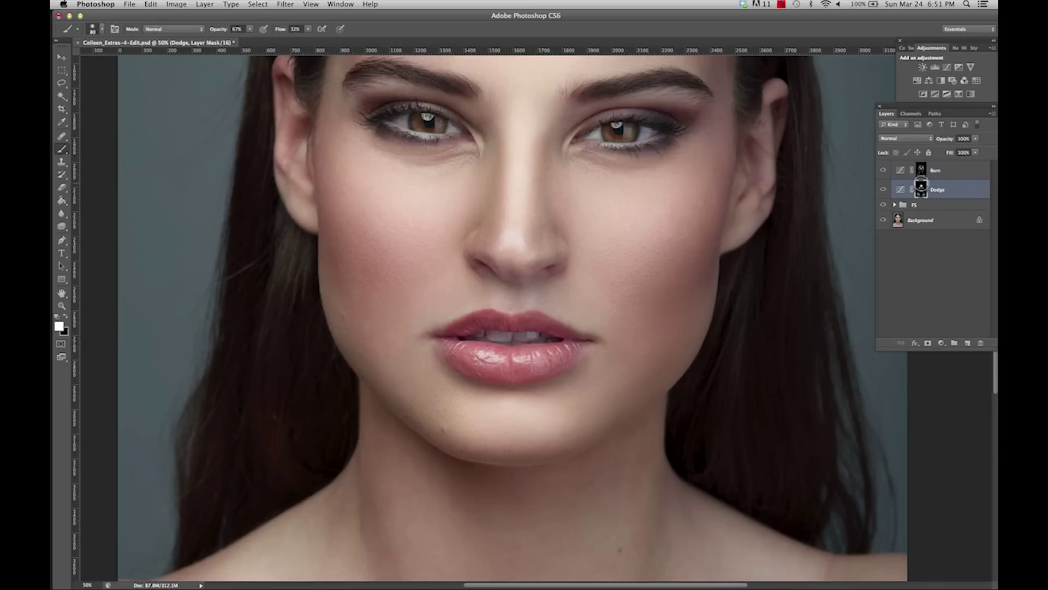
mouse_move(563, 347)
mouse_down()
mouse_move(462, 351)
mouse_move(478, 318)
mouse_move(514, 314)
mouse_move(610, 341)
mouse_up()
drag(476, 318, 451, 329)
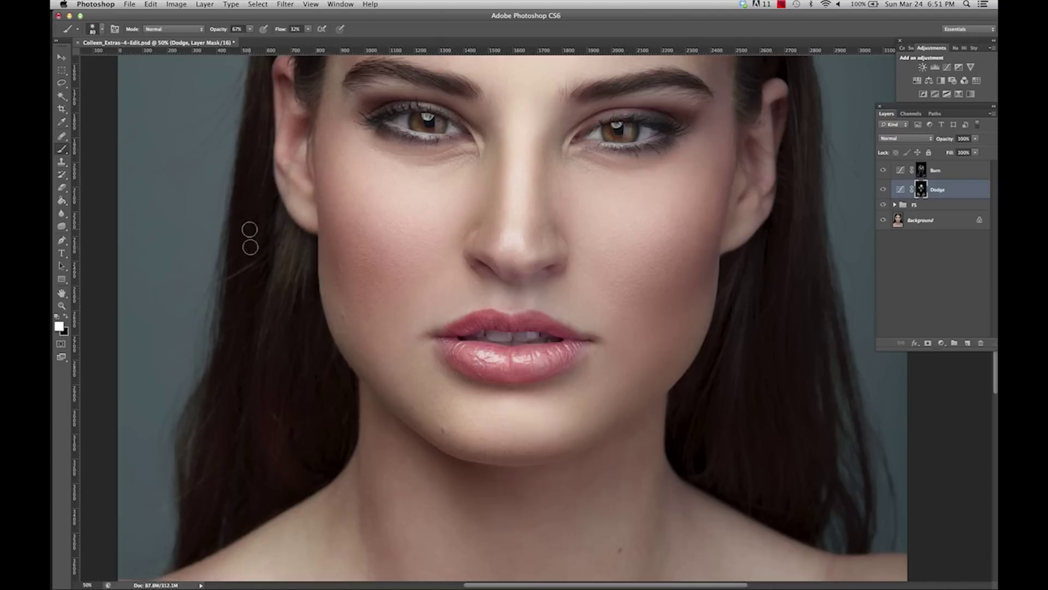
- Reduce the brush to 49 px and dodge the irises of both eyes
right_click(466, 87)
drag(504, 109, 498, 110)
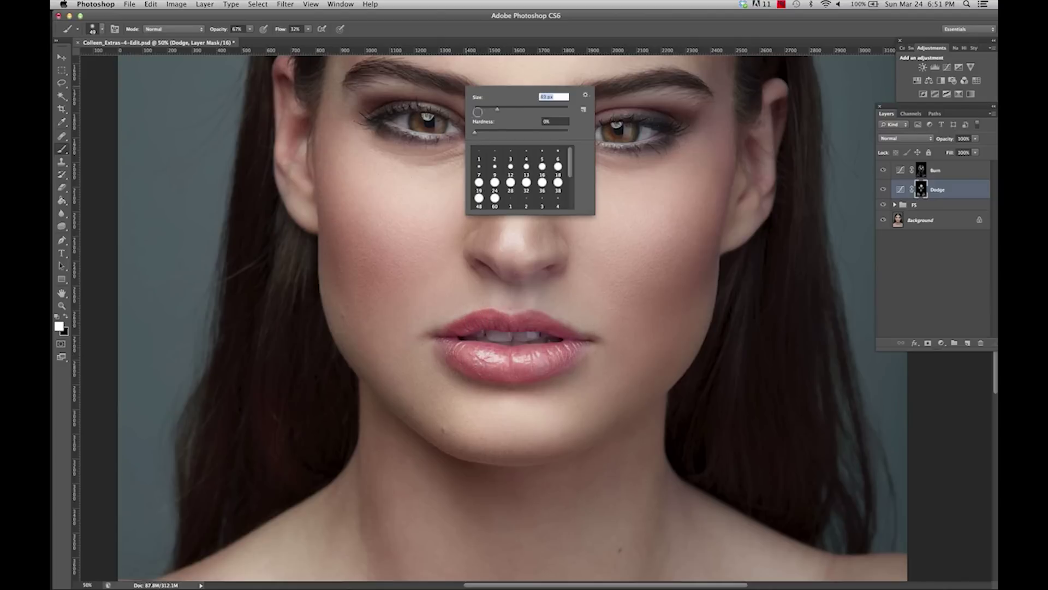
key(Return)
mouse_move(614, 126)
mouse_down()
mouse_move(632, 132)
mouse_move(614, 131)
mouse_up()
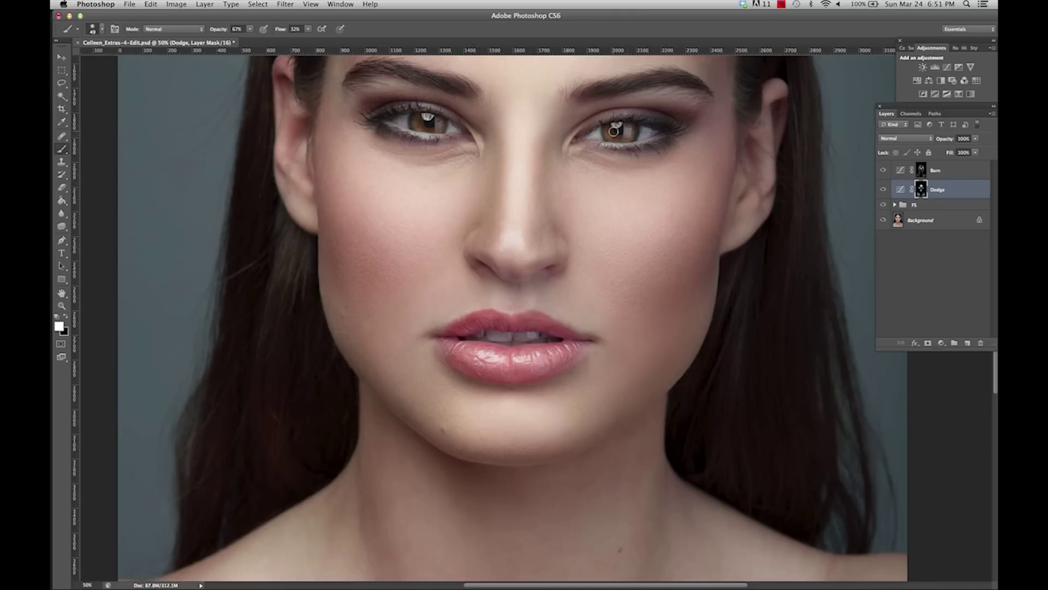
mouse_move(433, 128)
mouse_down()
mouse_move(443, 123)
mouse_move(427, 118)
mouse_move(440, 125)
mouse_up()
mouse_move(615, 131)
mouse_down()
mouse_move(630, 136)
mouse_move(617, 124)
mouse_up()
- Switch to the Burn mask, set a 300 px brush with lower opacity, and burn the hair at the crown and down both sides
click(62, 307)
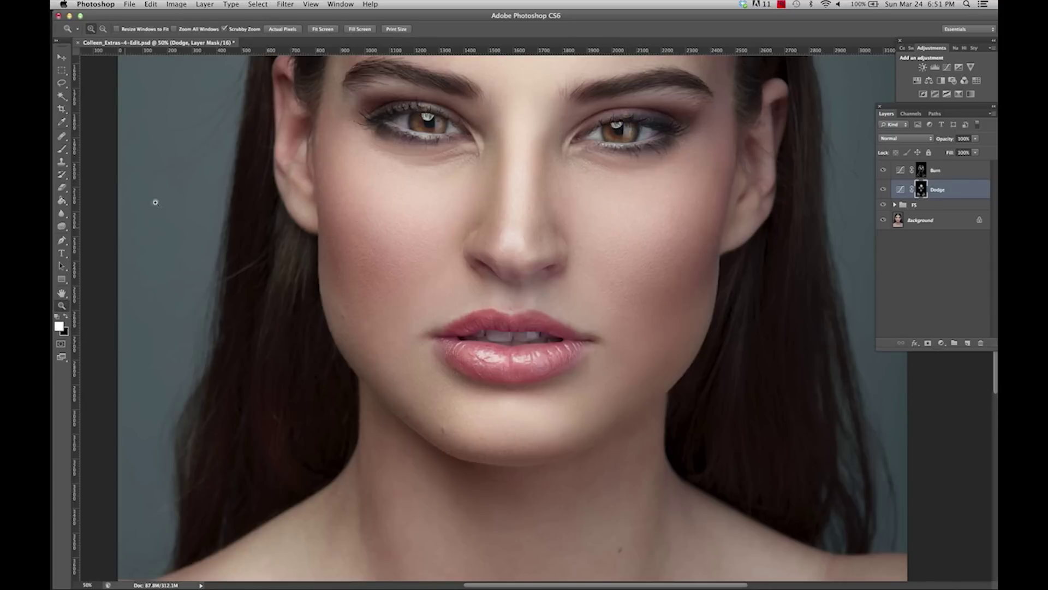
click(334, 29)
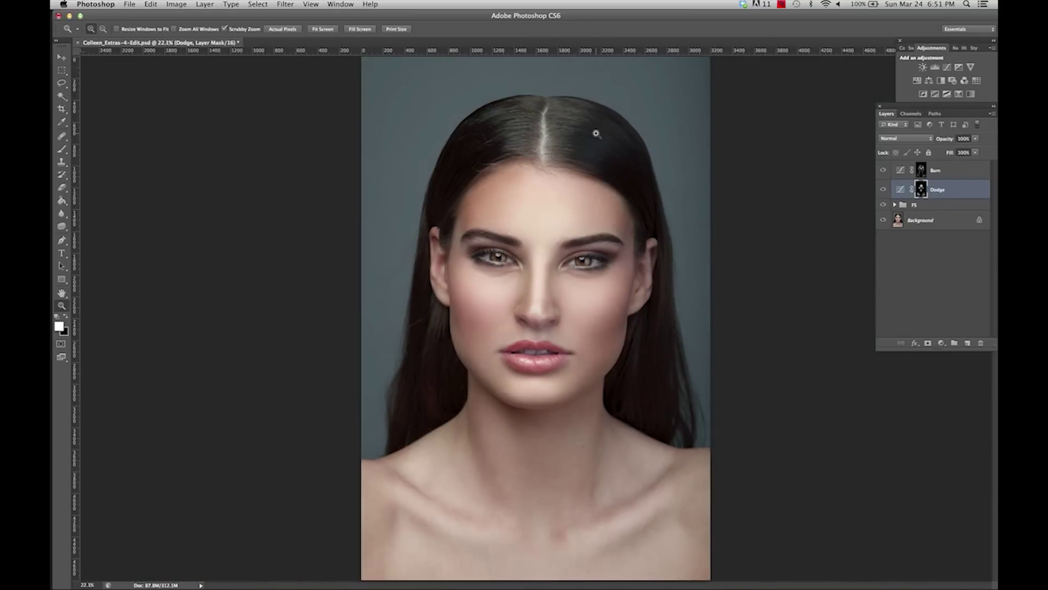
click(598, 134)
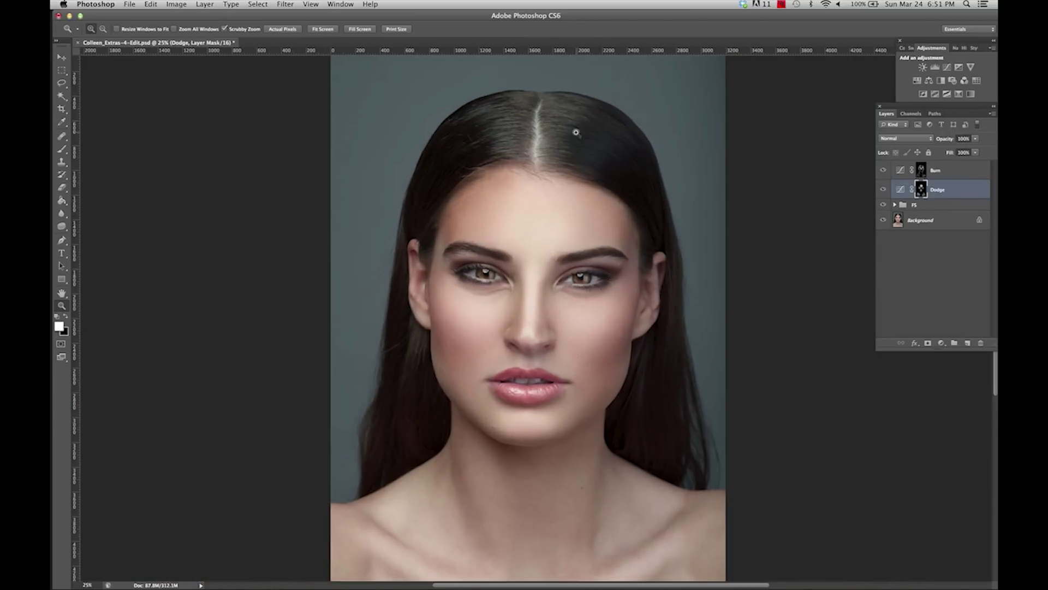
click(926, 173)
click(62, 149)
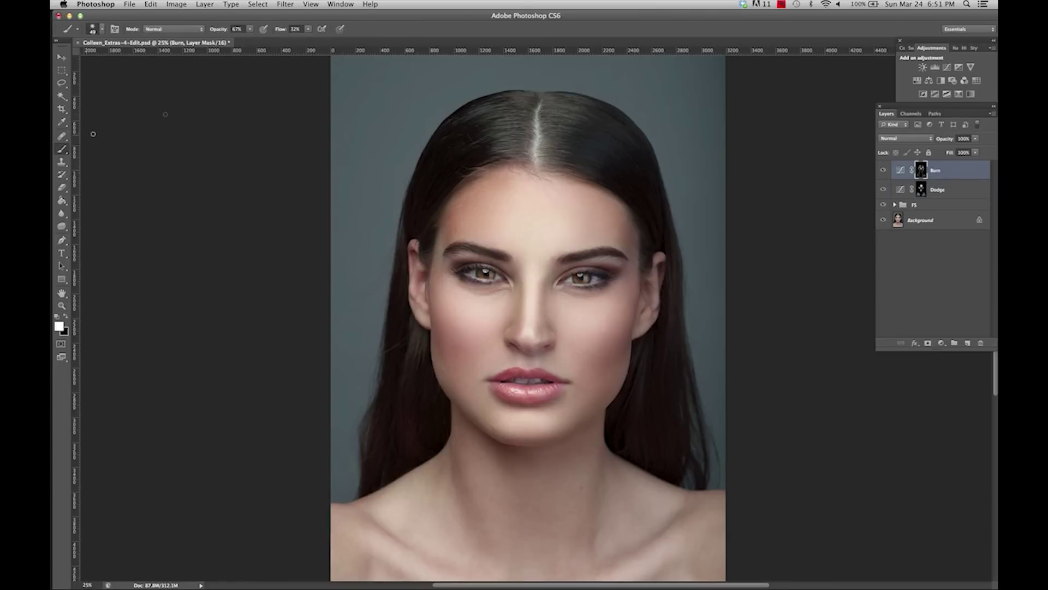
right_click(602, 135)
drag(670, 156, 680, 156)
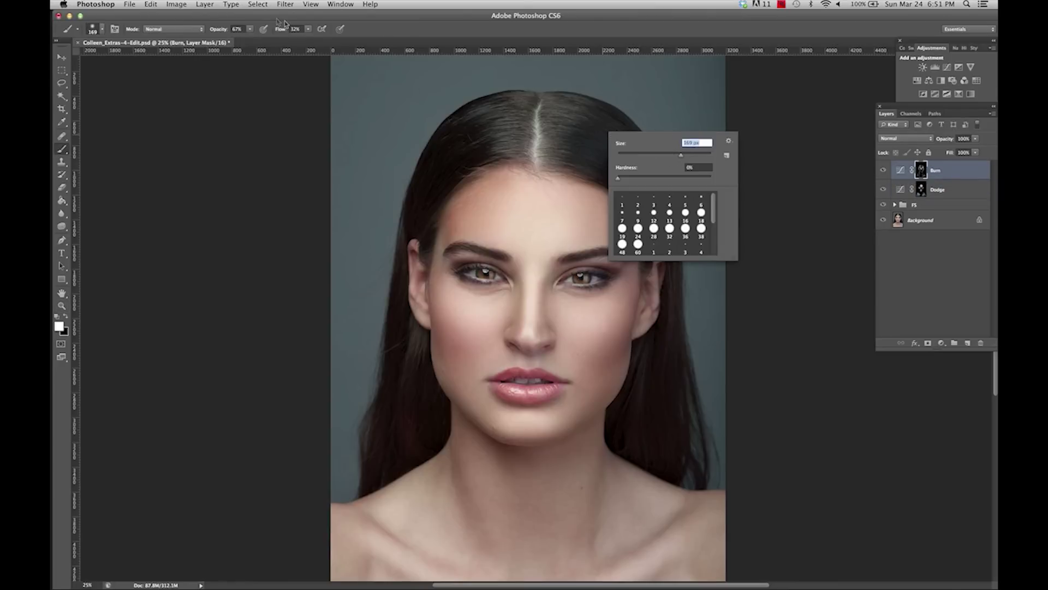
click(250, 29)
right_click(620, 131)
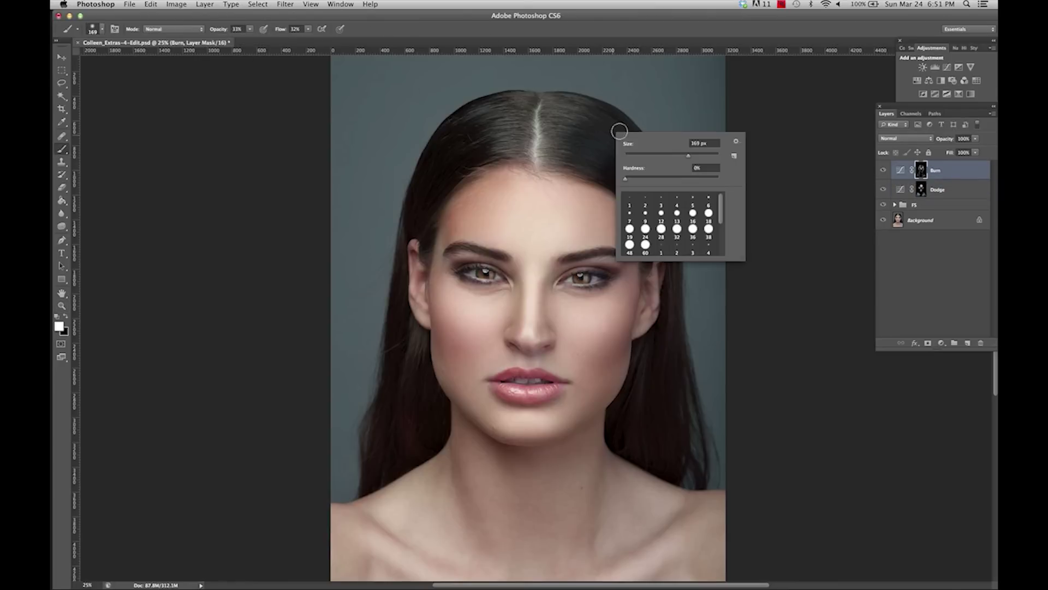
drag(689, 158, 696, 157)
click(516, 143)
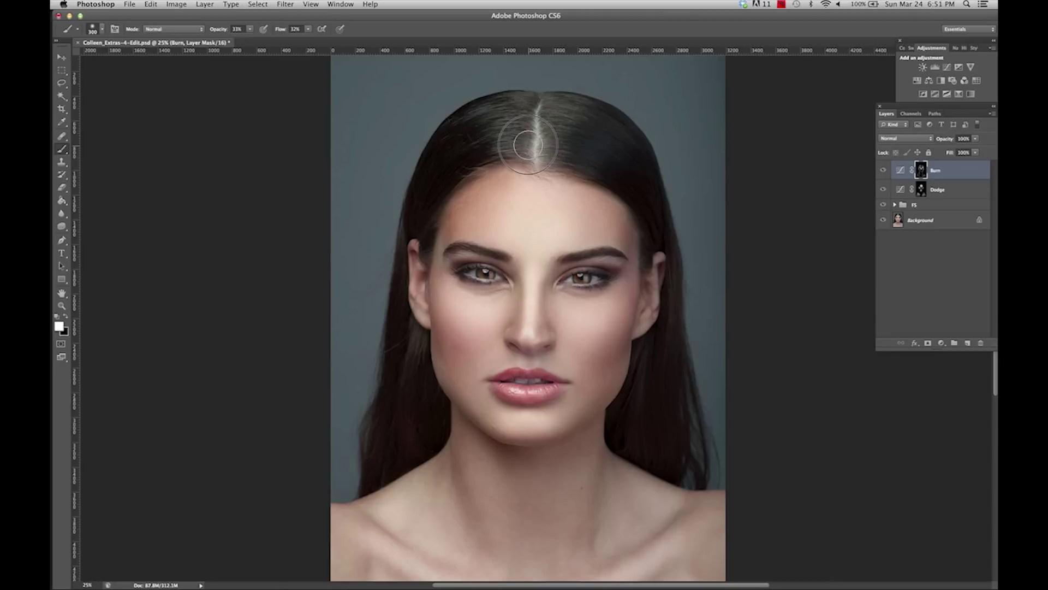
mouse_move(525, 134)
mouse_down()
mouse_move(528, 107)
mouse_move(480, 139)
mouse_move(521, 107)
mouse_move(547, 143)
mouse_move(546, 117)
mouse_move(565, 109)
mouse_move(593, 123)
mouse_move(630, 150)
mouse_move(646, 229)
mouse_up()
mouse_move(437, 219)
mouse_down()
mouse_move(476, 164)
mouse_move(413, 300)
mouse_up()
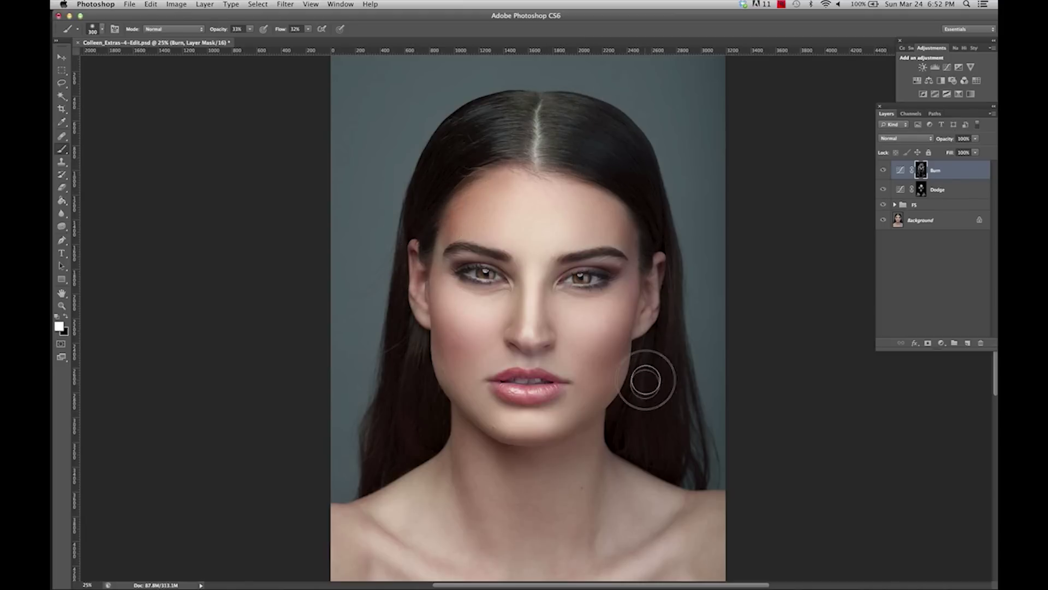
- Group the Burn and Dodge layers and name the group "Dodge & Burn"
scroll(969, 401, down, 3)
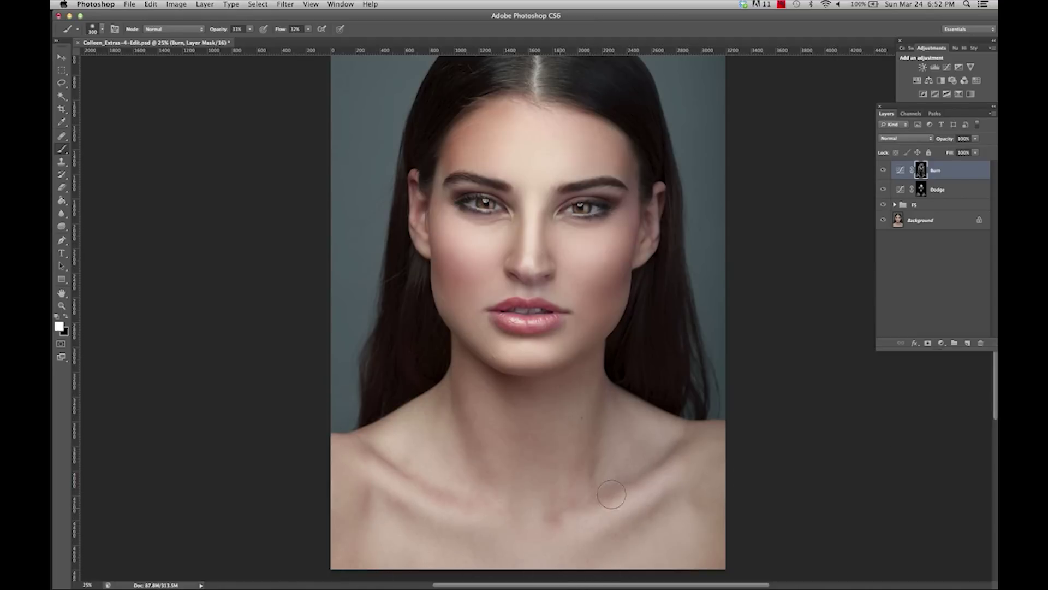
scroll(980, 366, up, 2)
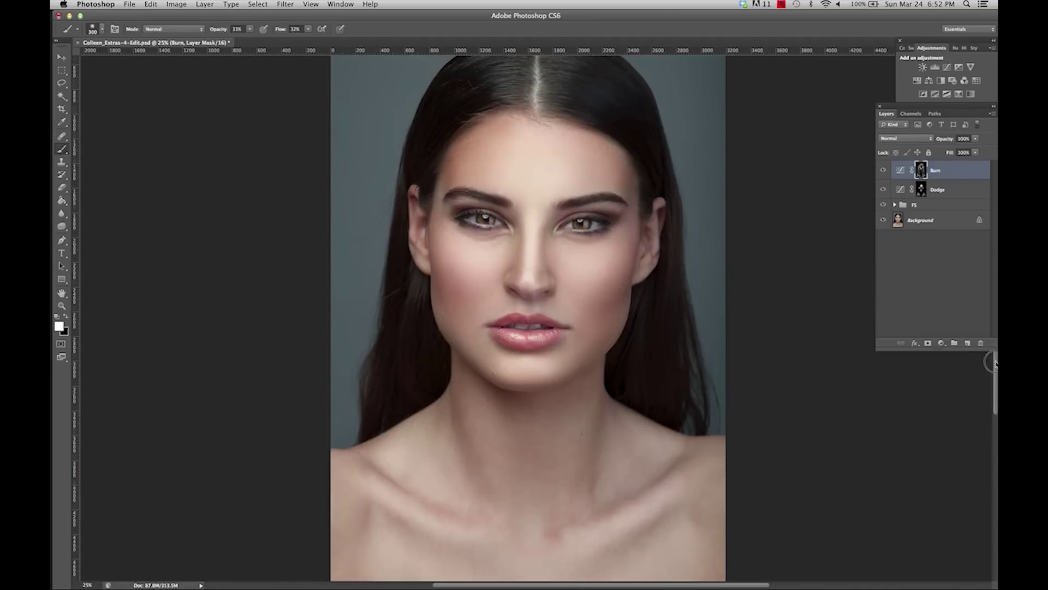
shift+click(953, 195)
drag(944, 191, 956, 344)
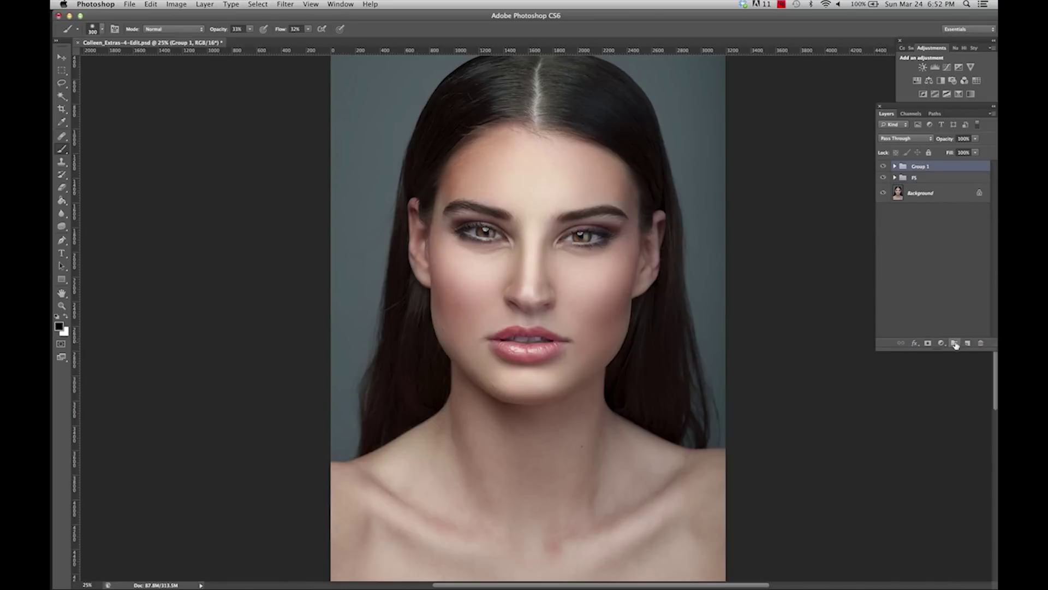
double_click(921, 167)
text(Dodge & Burn)
key(Return)
- Toggle the visibility of the Dodge & Burn group to compare before and after, and expand the group
click(883, 167)
click(883, 167)
click(884, 169)
click(884, 169)
click(884, 169)
click(884, 168)
click(884, 168)
click(884, 168)
click(884, 168)
click(884, 168)
click(895, 167)
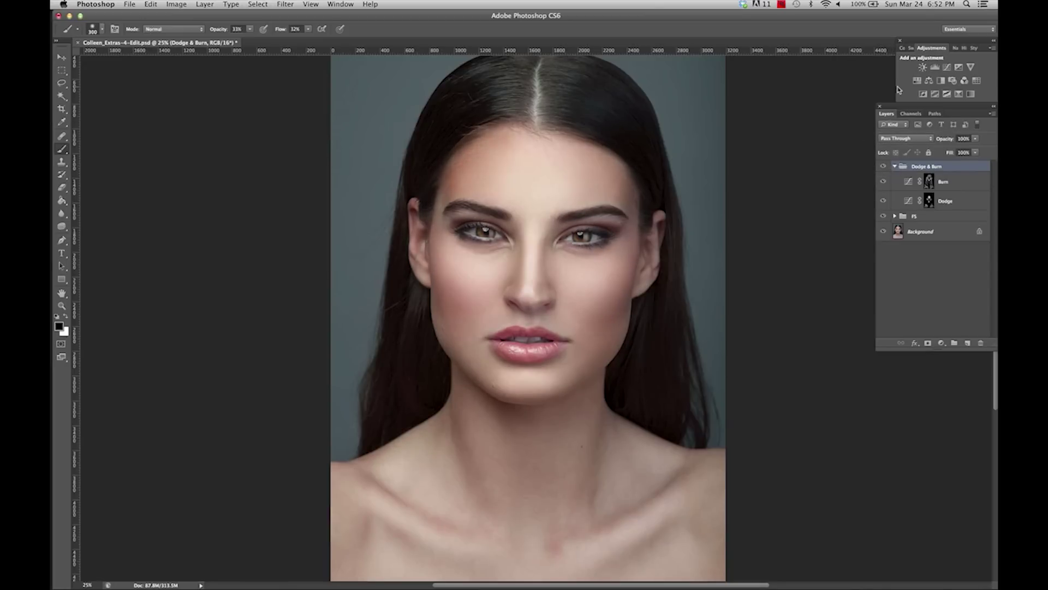
- Reduce the fill of the Burn layer to about 57%
click(950, 180)
key(x)
click(976, 154)
drag(957, 165, 954, 164)
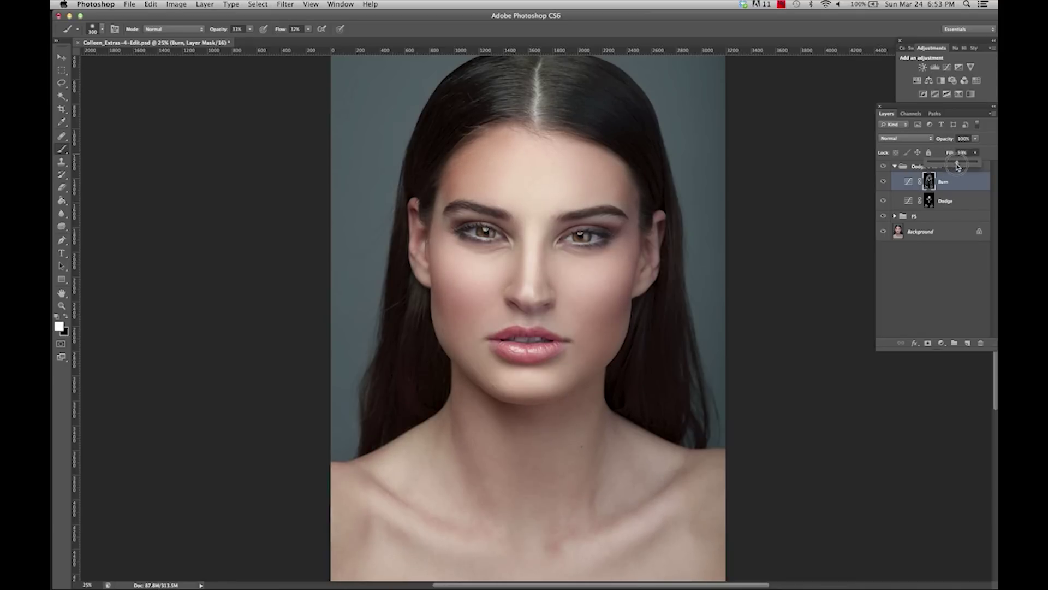
- Reduce the fill of the Dodge layer to about 54%
click(953, 202)
click(975, 152)
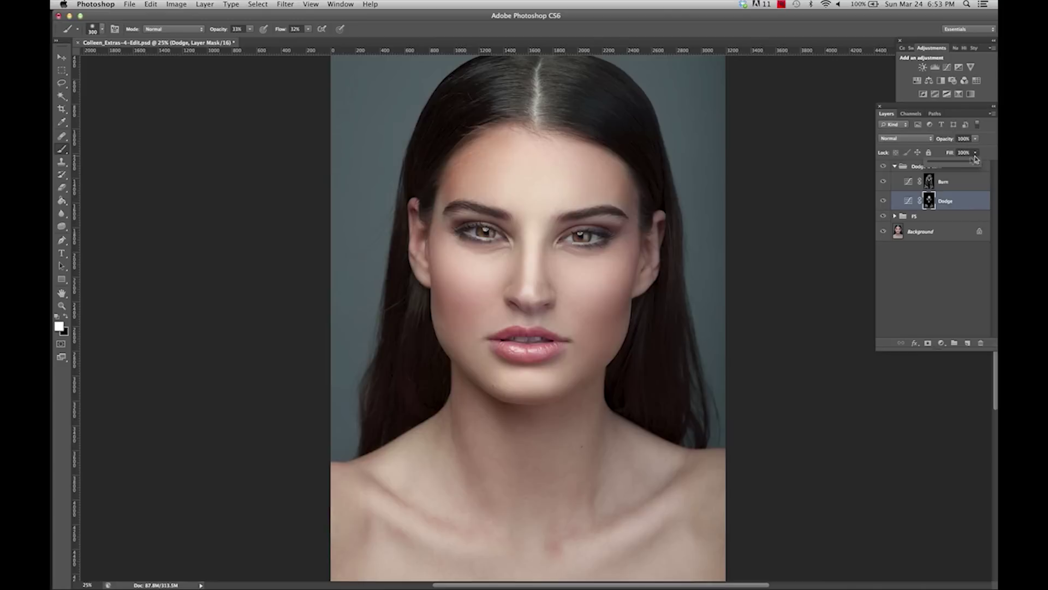
drag(960, 167, 951, 168)
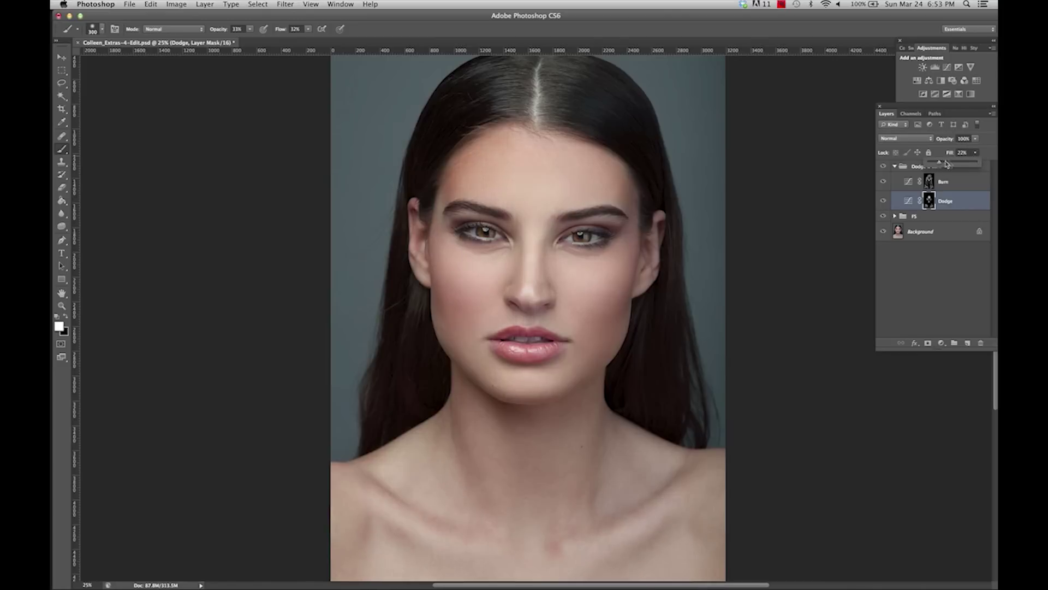
drag(956, 165, 945, 165)
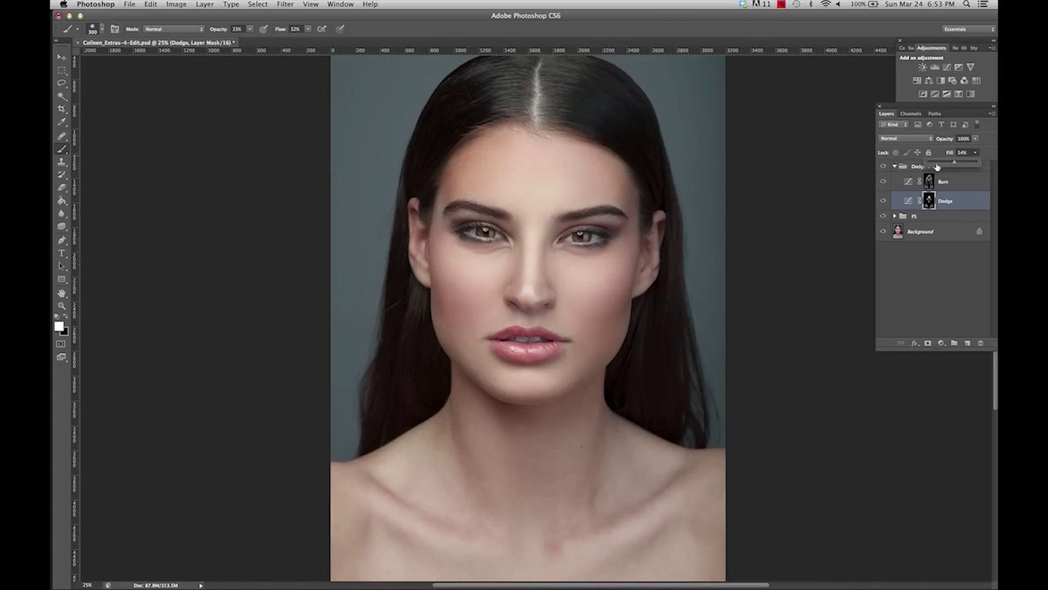
- Toggle the visibility of the Dodge & Burn group to compare the portrait with and without the softened contouring
click(884, 167)
click(884, 167)
click(885, 171)
click(886, 172)
click(887, 172)
click(884, 167)
- Change the blend mode of the Burn layer to Multiply
click(952, 183)
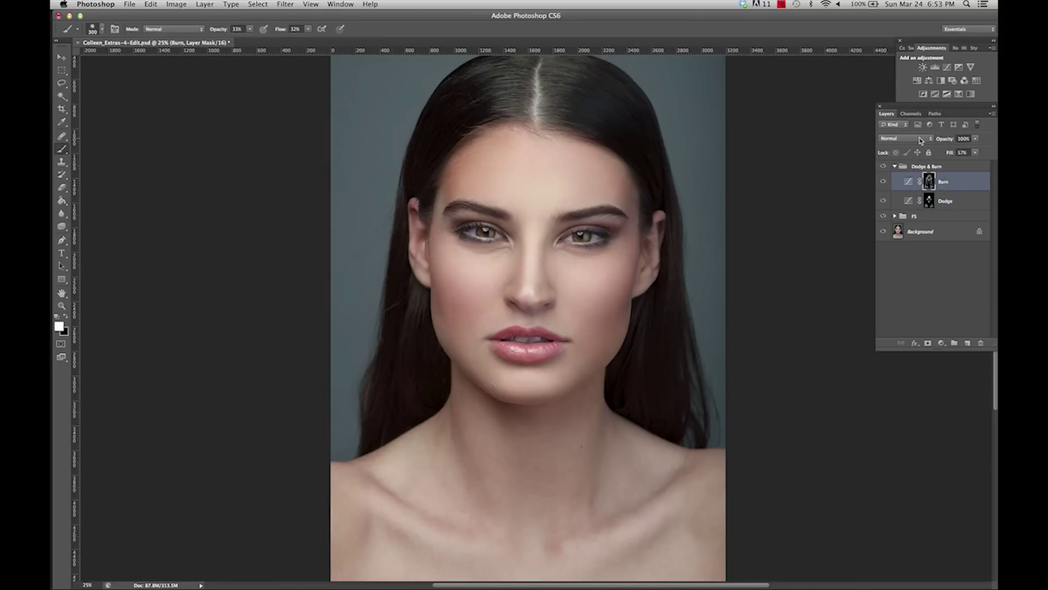
click(920, 139)
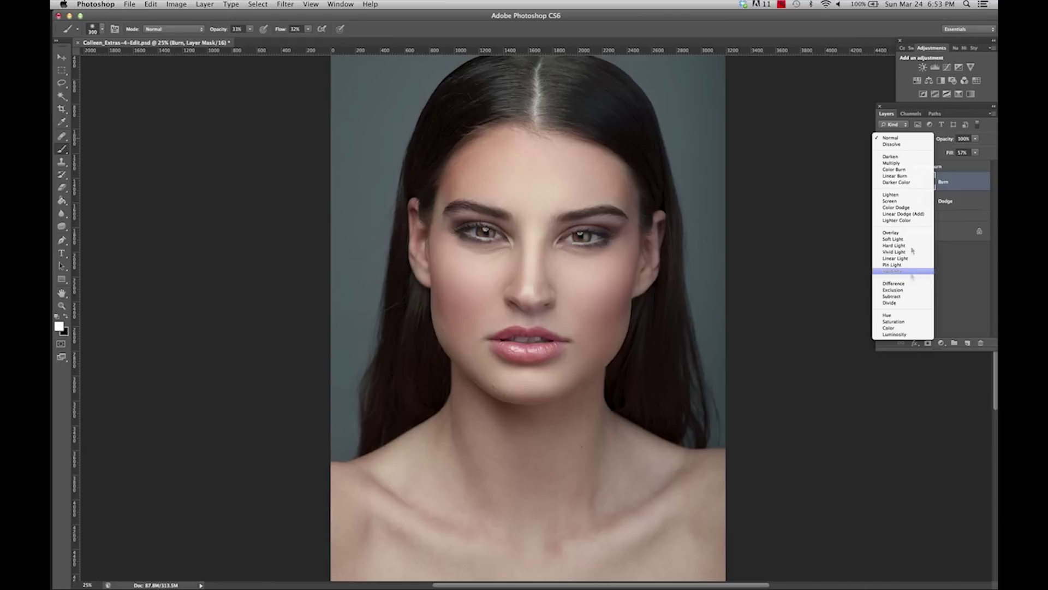
click(906, 162)
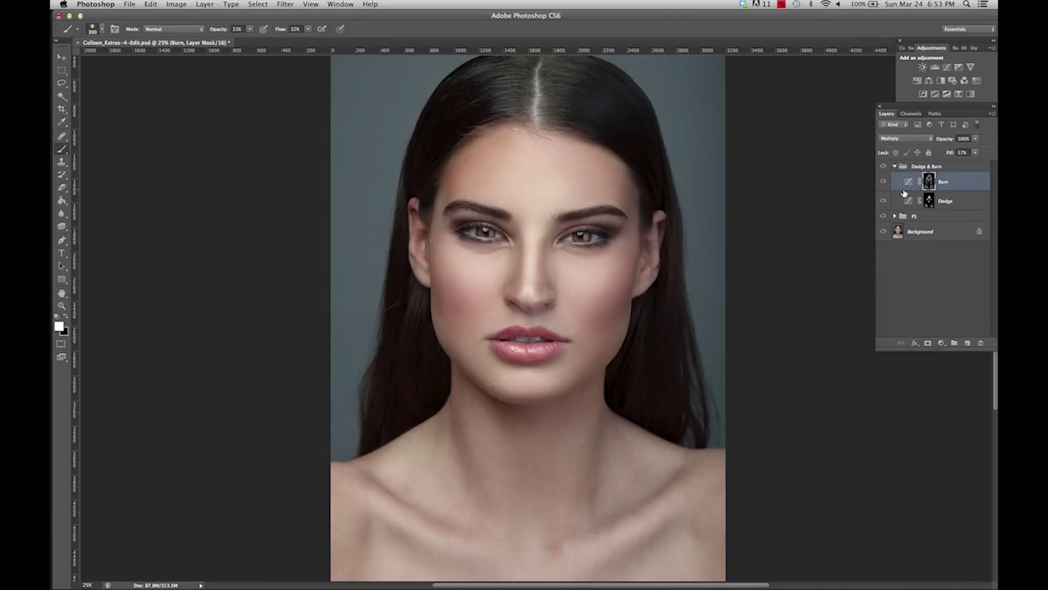
- Toggle the visibility of the Burn layer to examine the effect of the Multiply blend mode
click(884, 182)
click(884, 182)
click(884, 182)
click(884, 182)
click(884, 182)
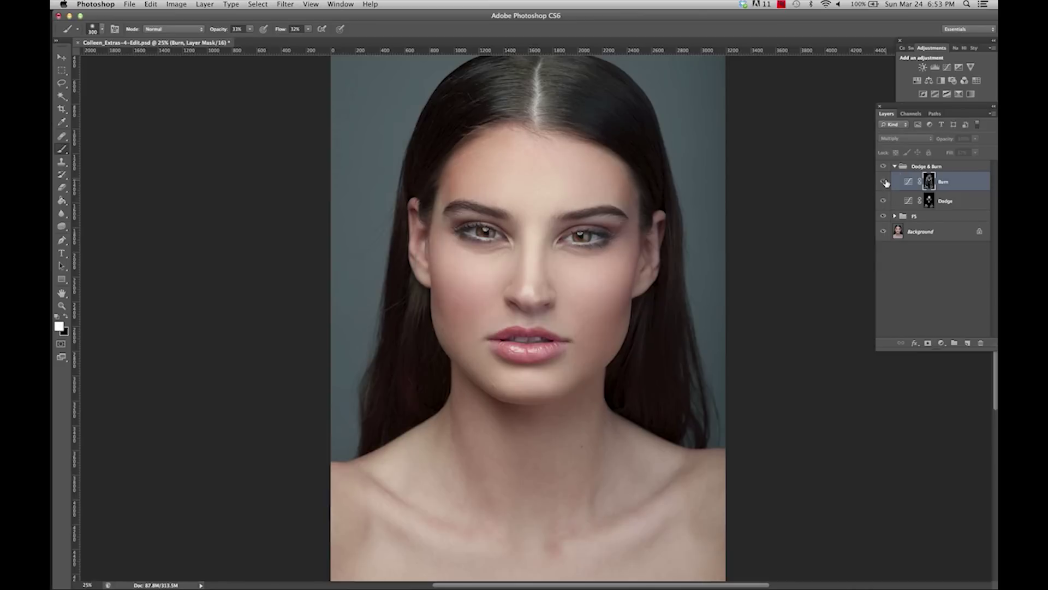
click(884, 181)
click(884, 182)
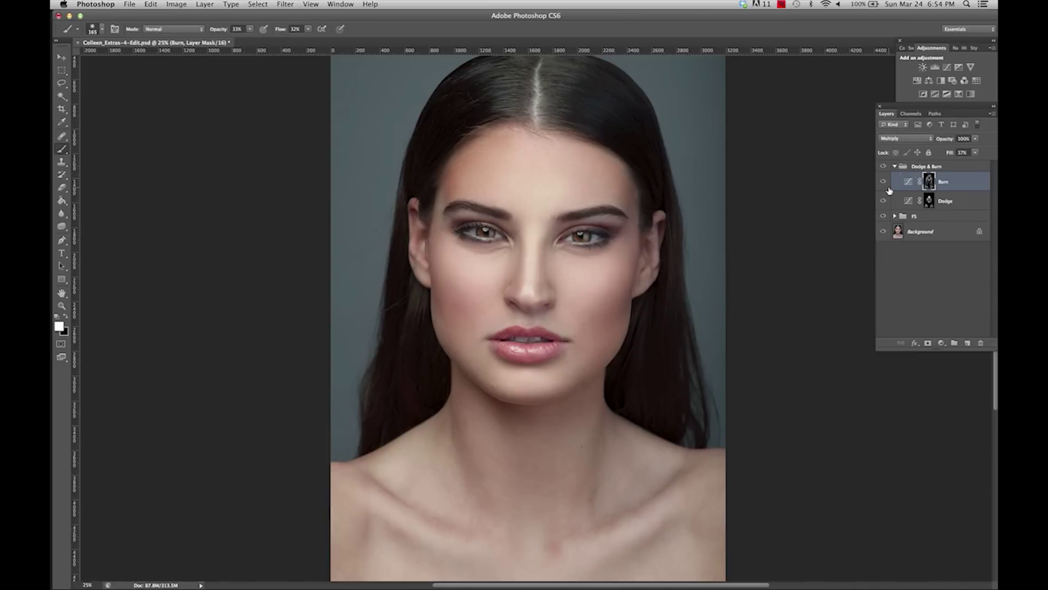